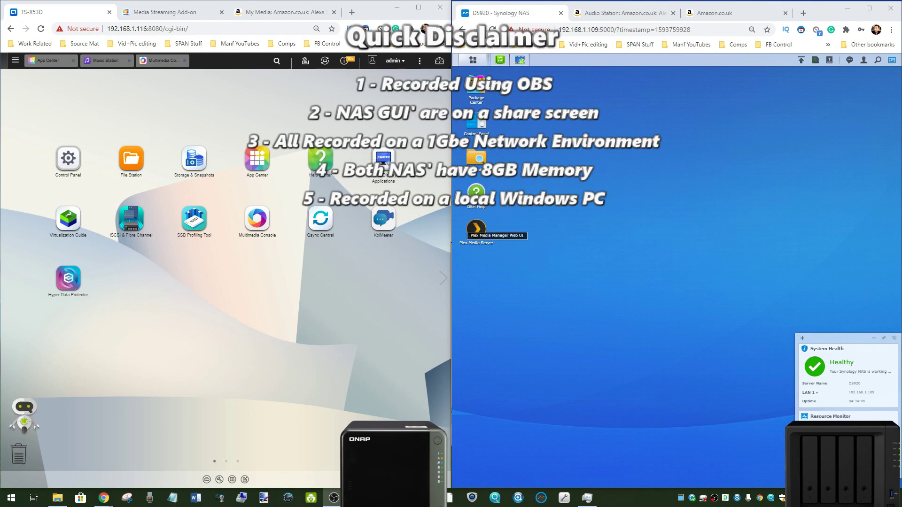
Move the recording app window aside, hide it, and check the audio output volume.
{"action": "left_click_drag", "start_coordinate": [562, 210], "coordinate": [638, 165]}
{"action": "key", "text": "super+Down"}
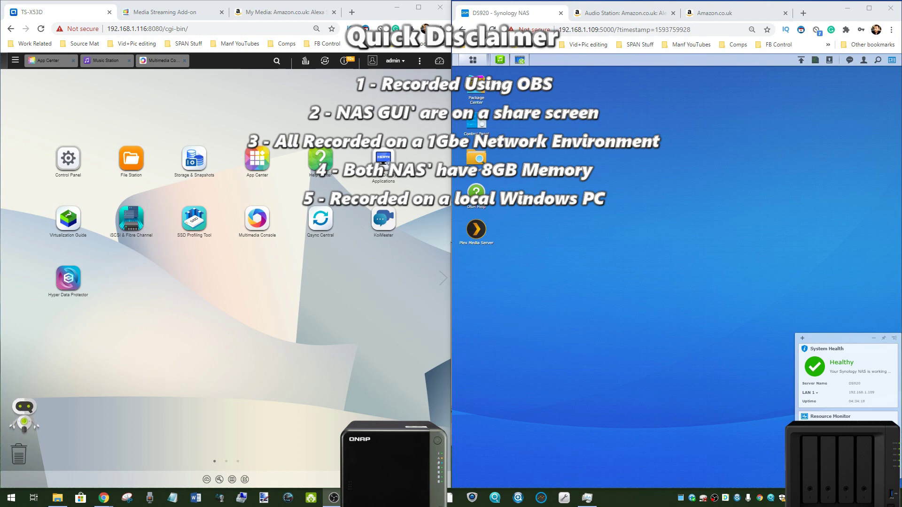
{"action": "left_click", "coordinate": [840, 498]}
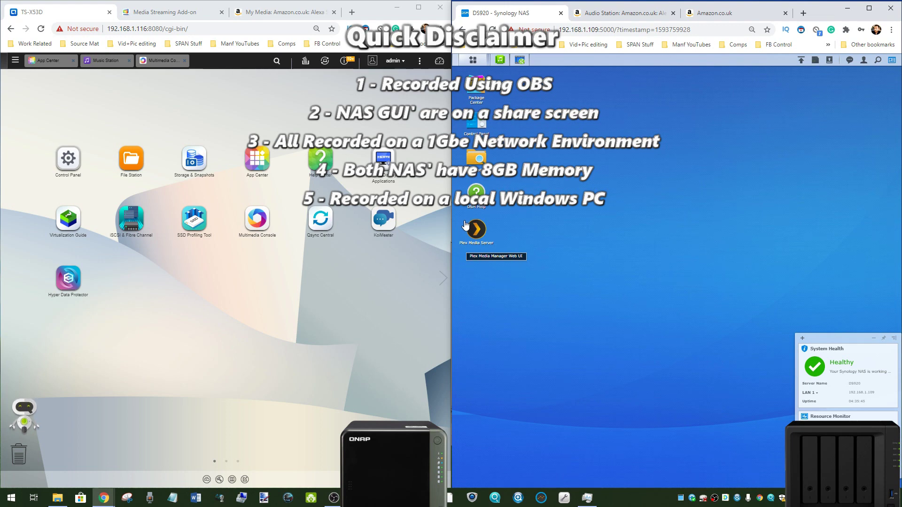
Dismiss the Plex shortcut menu and both File Station notifications, then show Music Station's album list.
{"action": "right_click", "coordinate": [476, 237]}
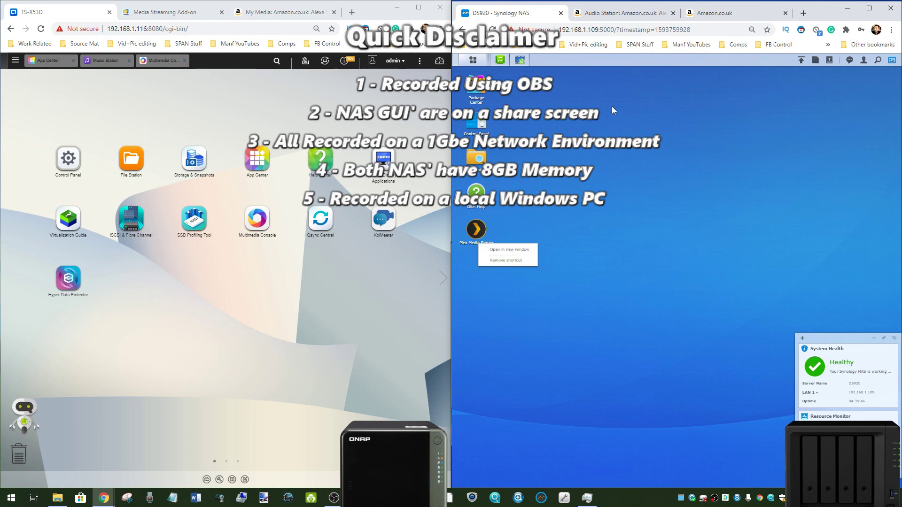
{"action": "left_click", "coordinate": [636, 226]}
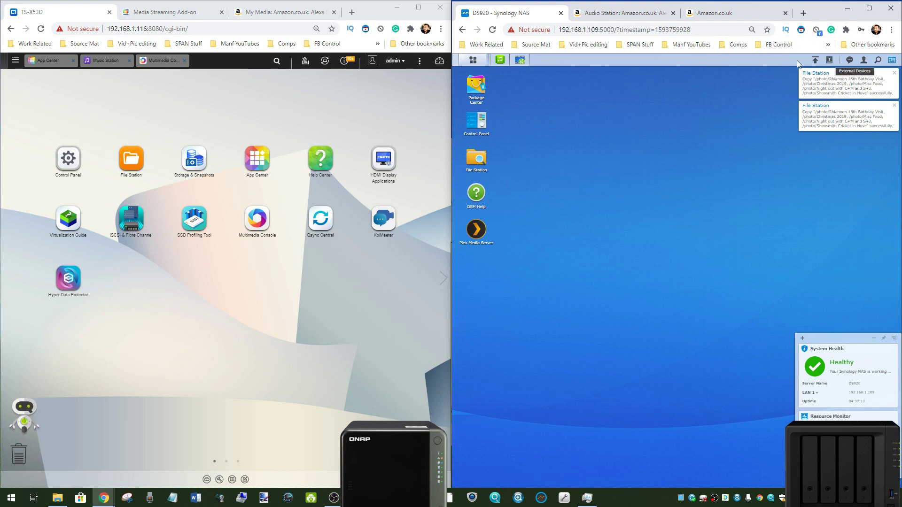
{"action": "left_click", "coordinate": [894, 73]}
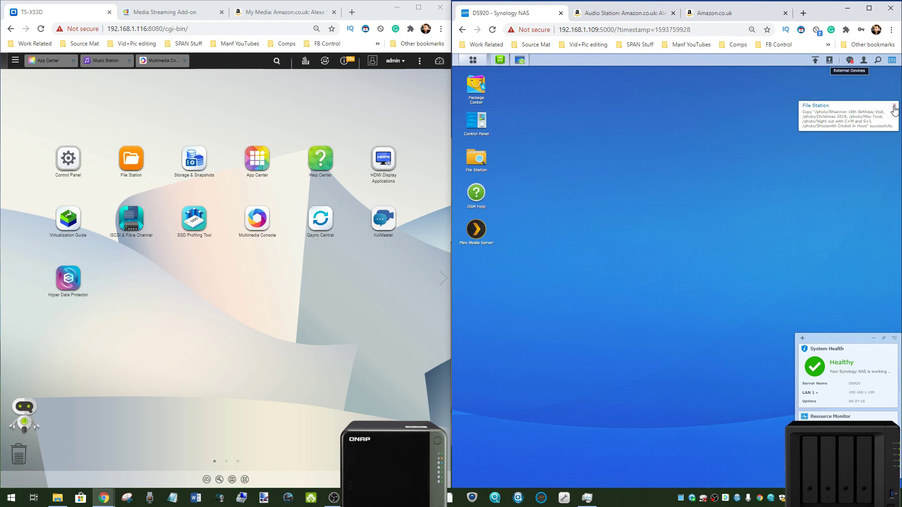
{"action": "left_click", "coordinate": [893, 106]}
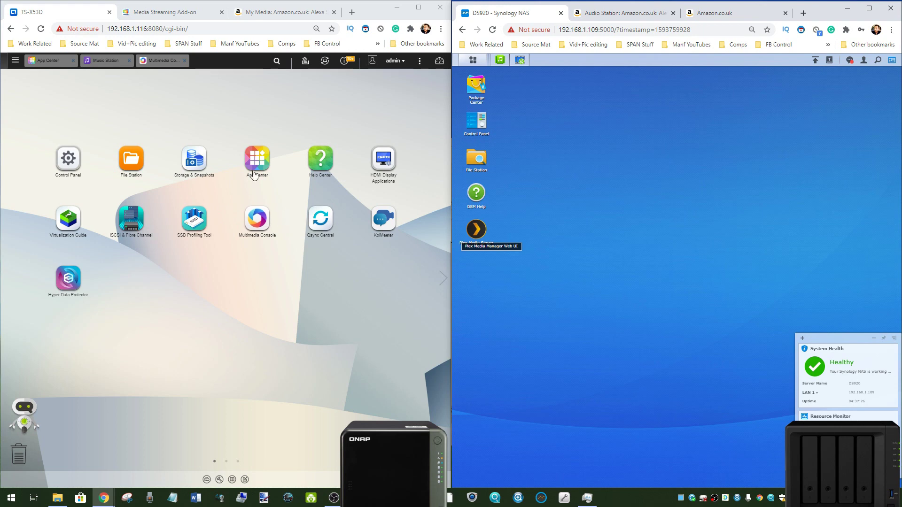
{"action": "left_click", "coordinate": [109, 62]}
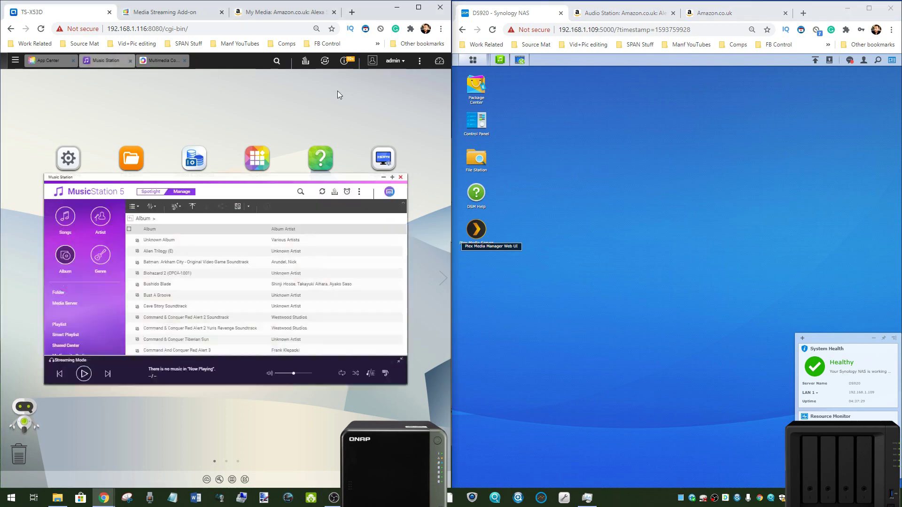
Make Music Station taller and open Audio Station in an enlarged, raised window.
{"action": "left_click_drag", "start_coordinate": [218, 174], "coordinate": [218, 113]}
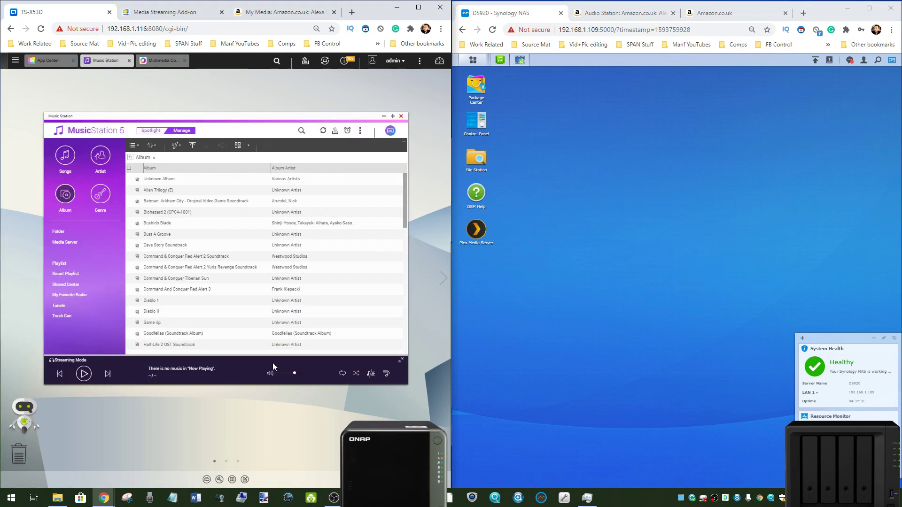
{"action": "left_click", "coordinate": [520, 61]}
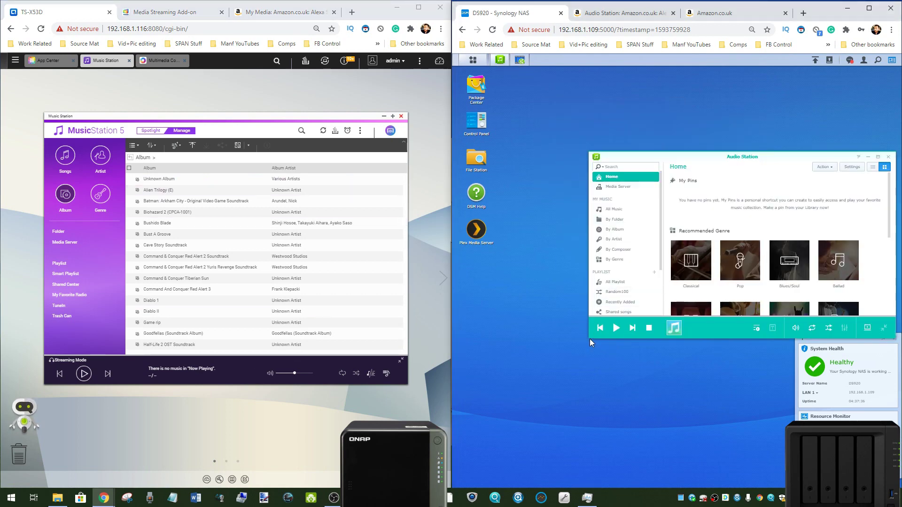
{"action": "left_click_drag", "start_coordinate": [590, 342], "coordinate": [506, 372]}
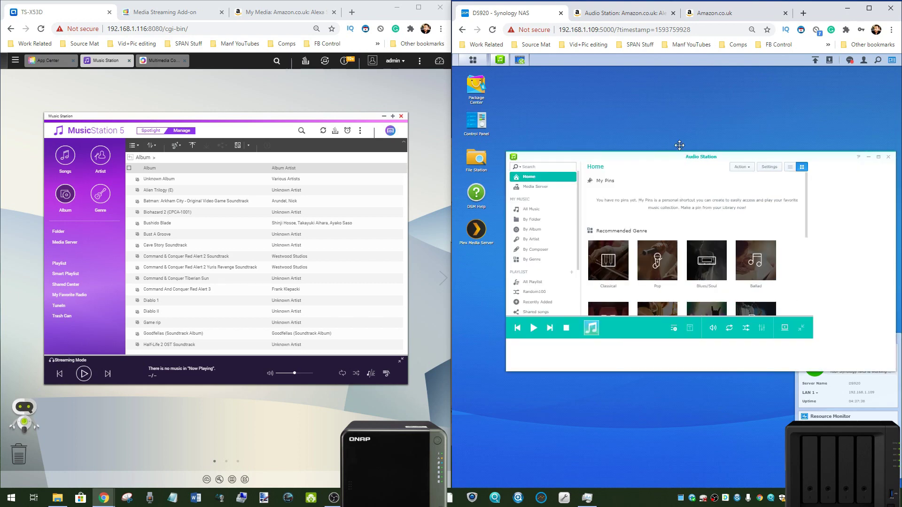
{"action": "left_click_drag", "start_coordinate": [679, 145], "coordinate": [668, 110]}
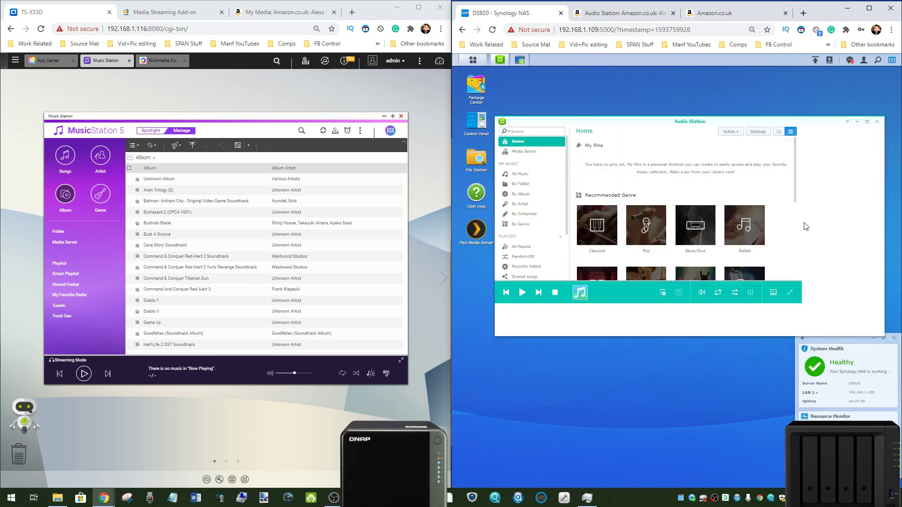
{"action": "scroll", "coordinate": [624, 257], "scroll_direction": "down", "scroll_amount": 2}
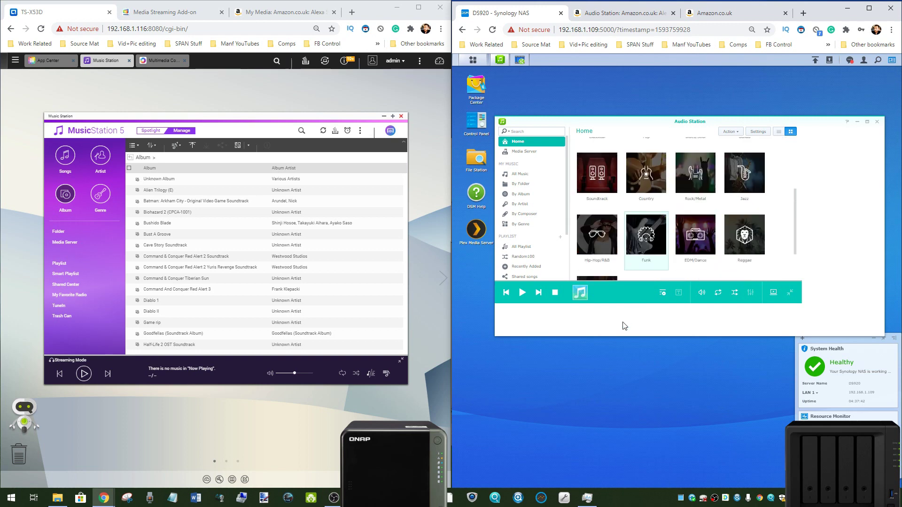
{"action": "scroll", "coordinate": [625, 257], "scroll_direction": "up", "scroll_amount": 2}
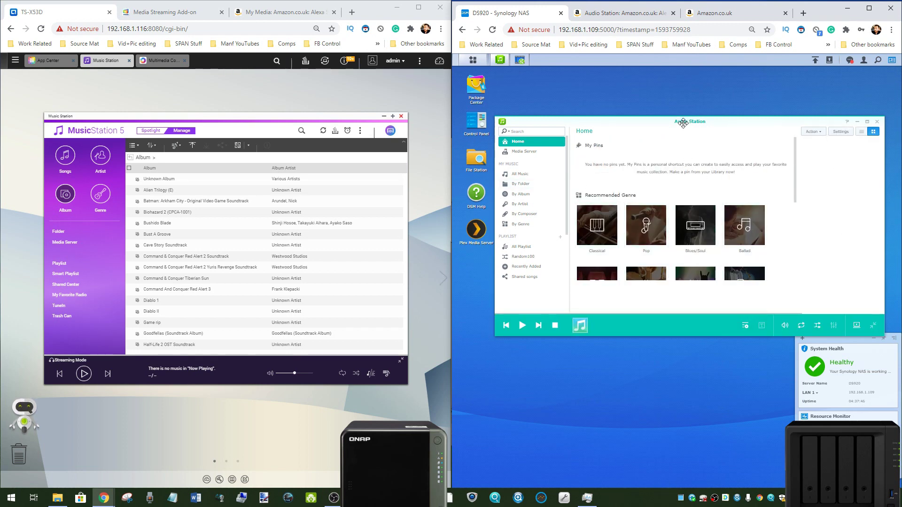
Fine-tune the Audio Station window's position beside Music Station.
{"action": "left_click_drag", "start_coordinate": [678, 121], "coordinate": [677, 145]}
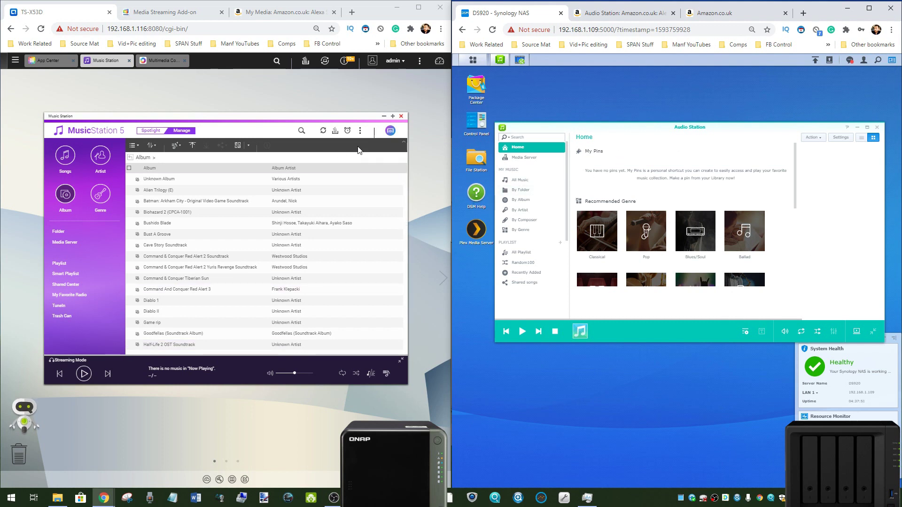
{"action": "left_click_drag", "start_coordinate": [590, 131], "coordinate": [590, 123]}
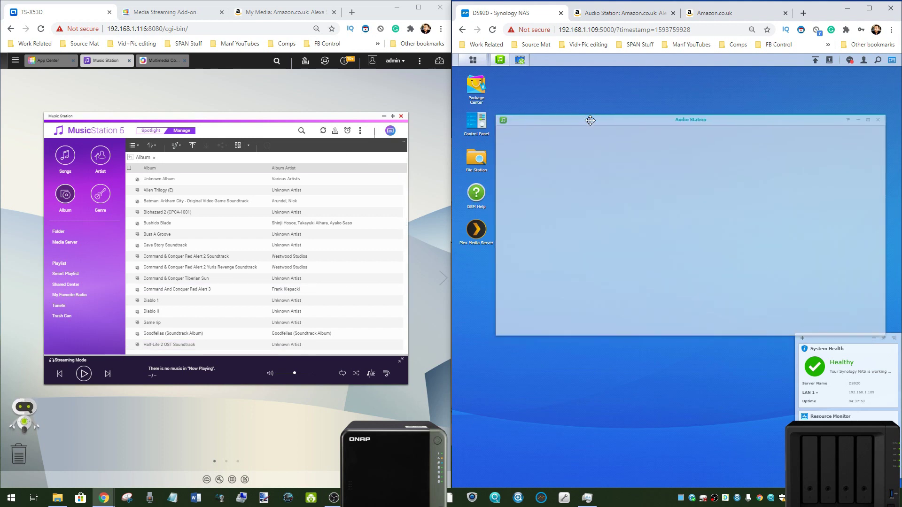
{"action": "right_click", "coordinate": [591, 125]}
{"action": "left_click", "coordinate": [573, 120]}
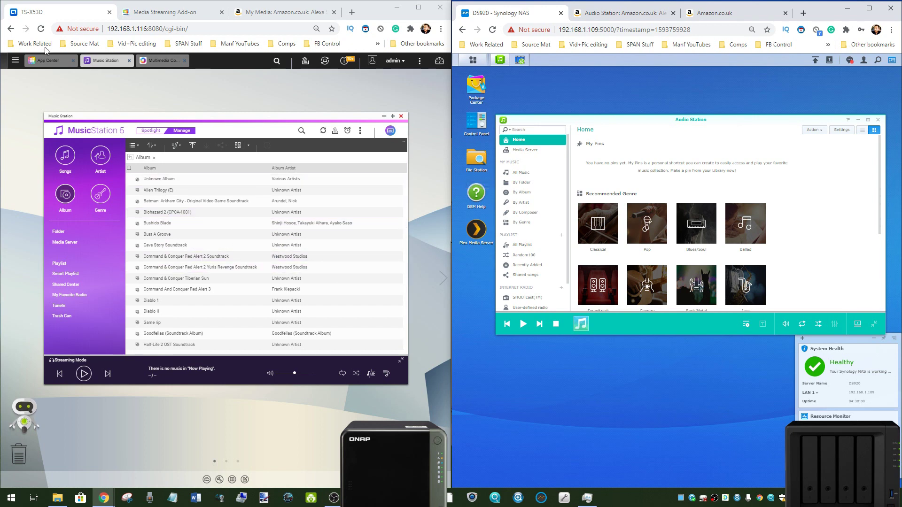
{"action": "left_click", "coordinate": [16, 62]}
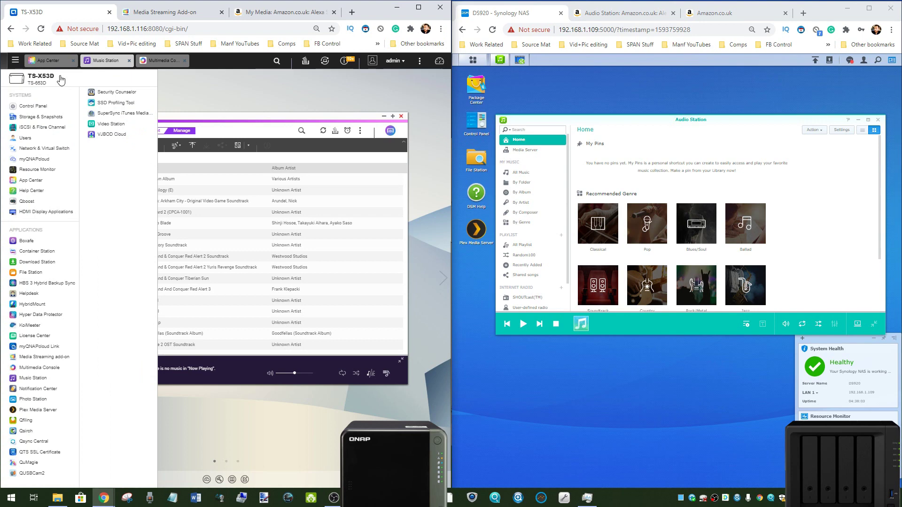
{"action": "left_click", "coordinate": [31, 273]}
{"action": "left_click", "coordinate": [473, 59]}
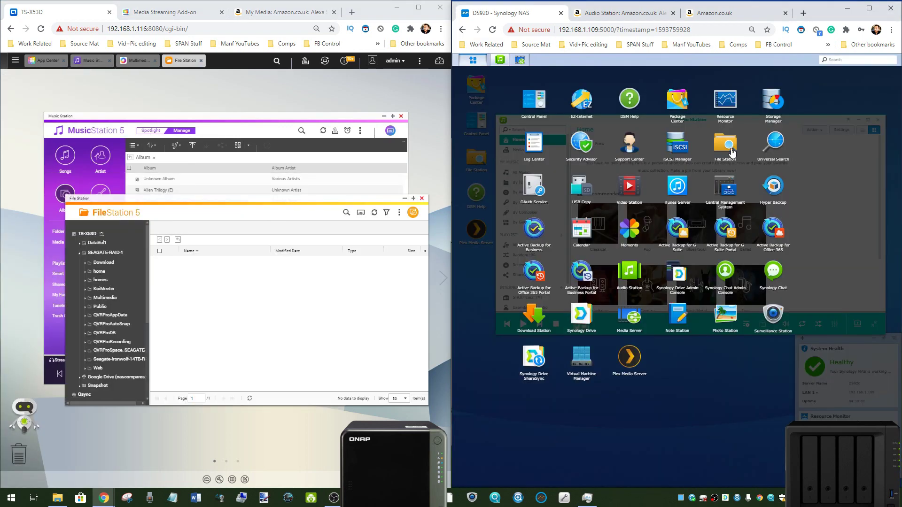
{"action": "left_click", "coordinate": [473, 59]}
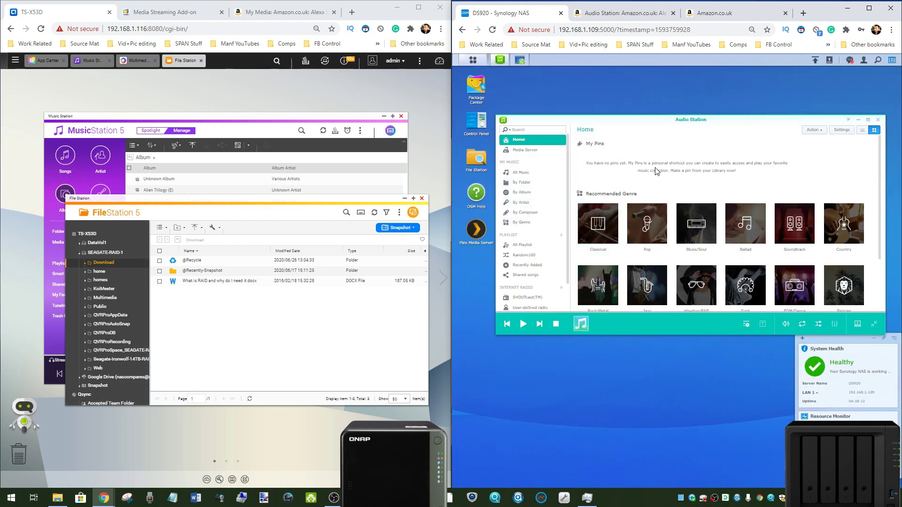
{"action": "left_click", "coordinate": [422, 201]}
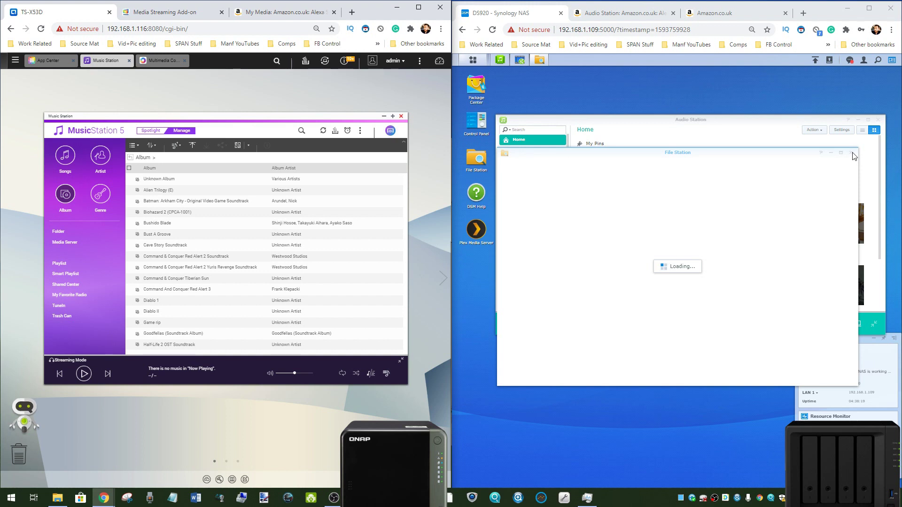
{"action": "left_click", "coordinate": [852, 156]}
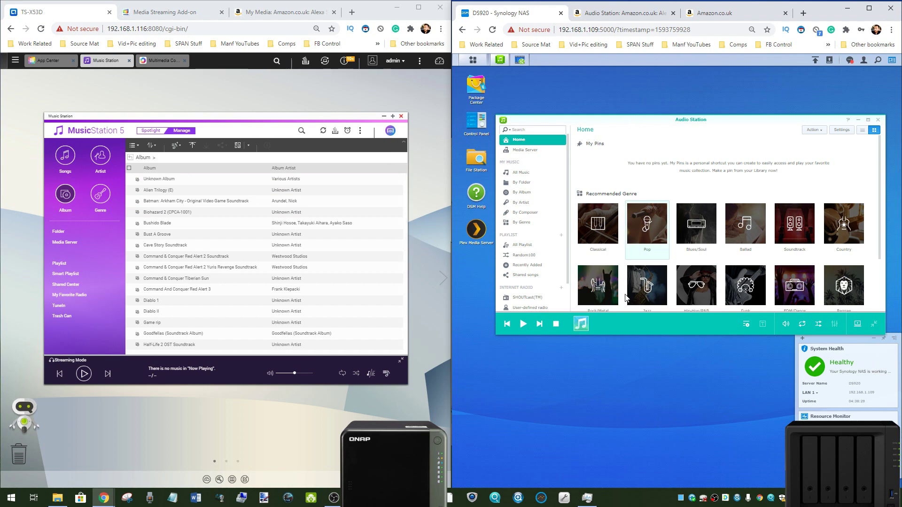
Stretch Audio Station taller, list All Music, and bring up options for the Need for Speed 2 BGM 03 track.
{"action": "left_click_drag", "start_coordinate": [632, 333], "coordinate": [645, 381]}
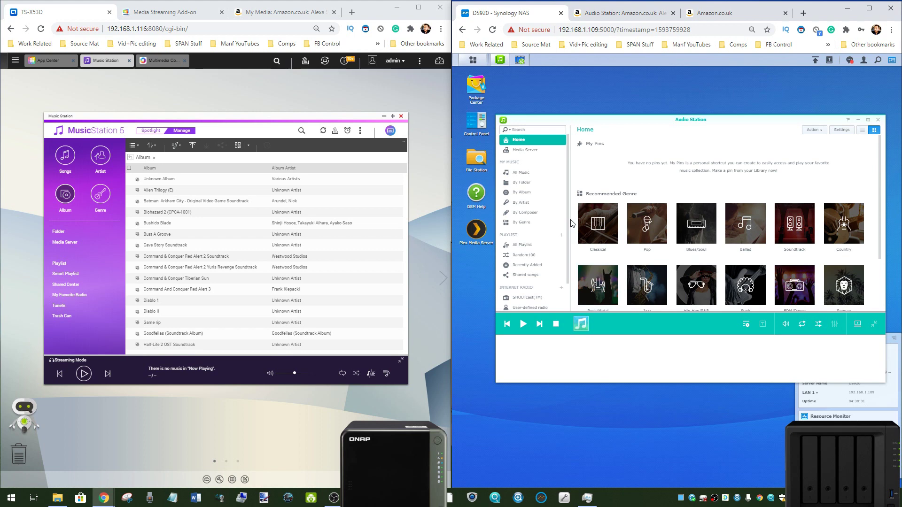
{"action": "left_click", "coordinate": [520, 174]}
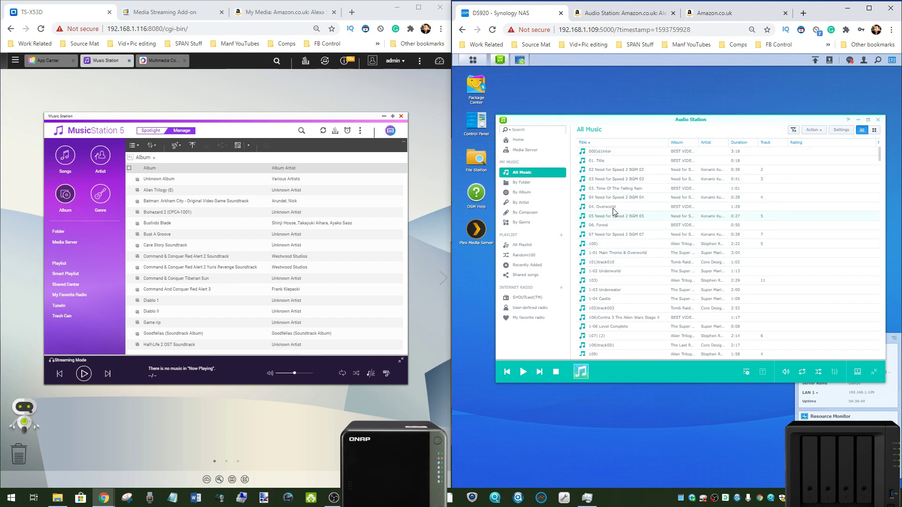
{"action": "right_click", "coordinate": [624, 183]}
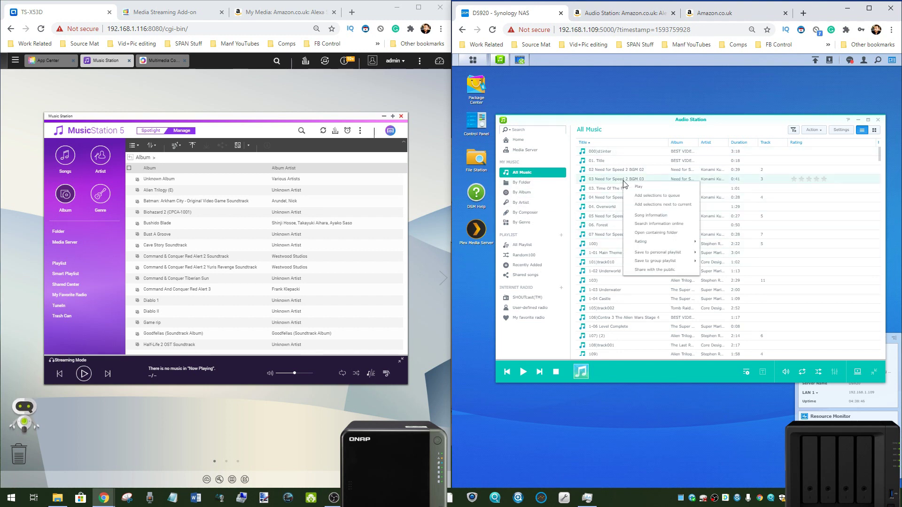
Review the song information and lyrics for 03 Need for Speed 2 BGM 03, cancel, then check Internet Radio add options.
{"action": "left_click", "coordinate": [660, 216]}
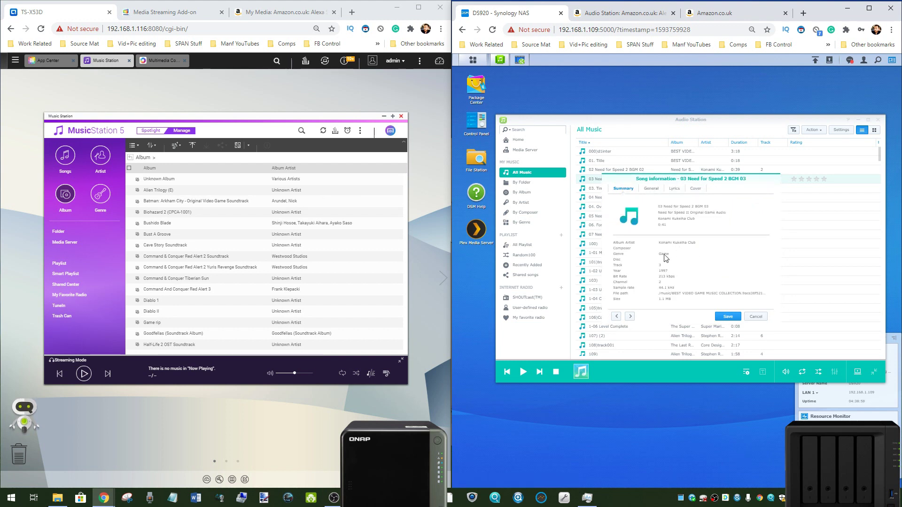
{"action": "left_click", "coordinate": [650, 189]}
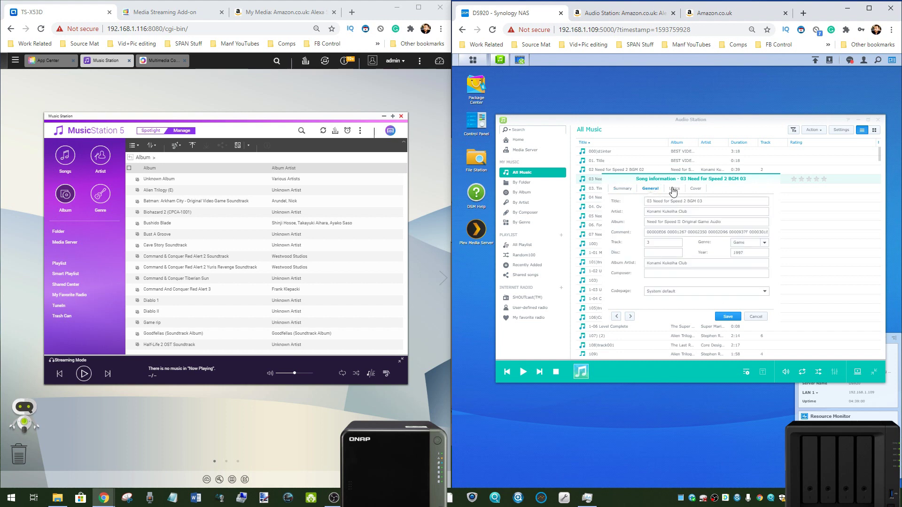
{"action": "left_click", "coordinate": [671, 189]}
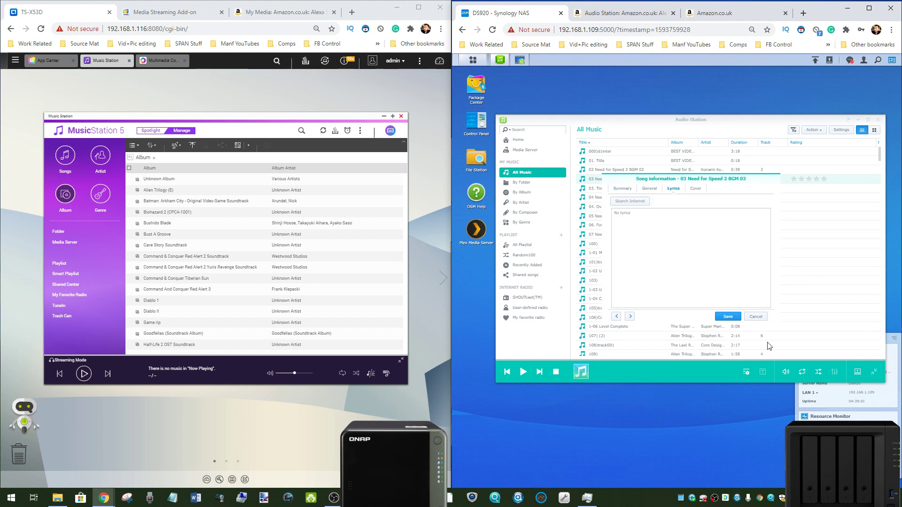
{"action": "left_click", "coordinate": [755, 316]}
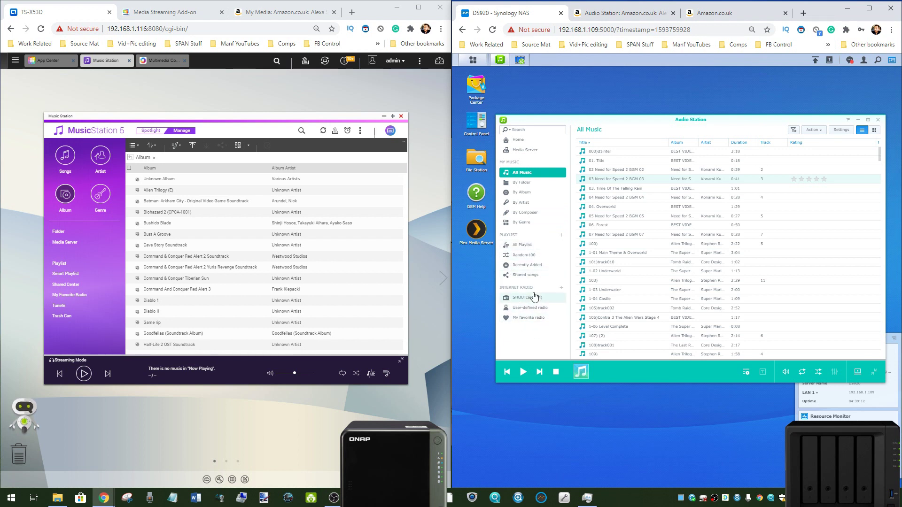
{"action": "left_click", "coordinate": [561, 288]}
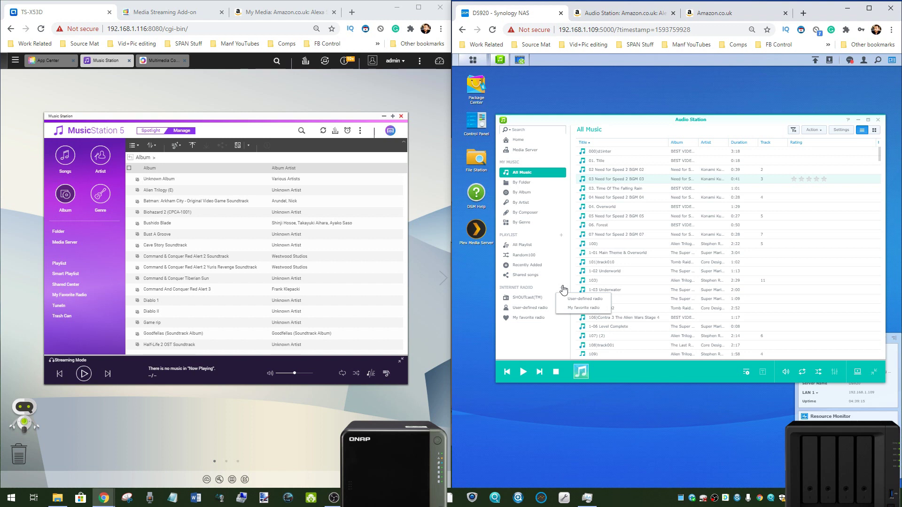
Check the output device, make the window taller, show All Music as artwork, then open Audio Station settings.
{"action": "left_click", "coordinate": [858, 372]}
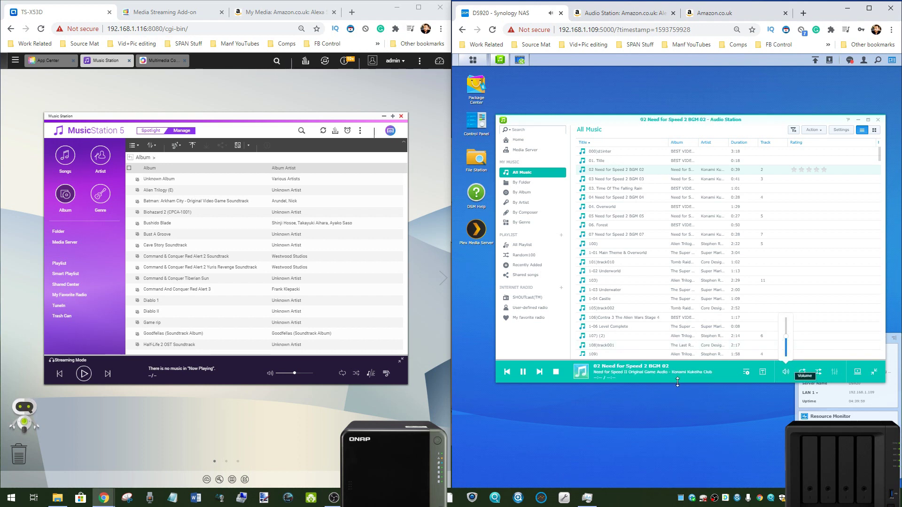
{"action": "left_click_drag", "start_coordinate": [677, 382], "coordinate": [681, 418]}
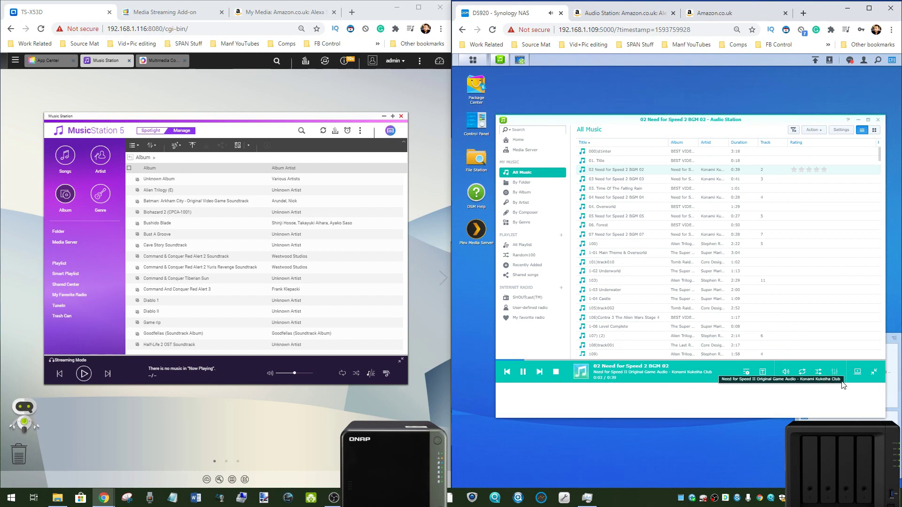
{"action": "left_click", "coordinate": [875, 132]}
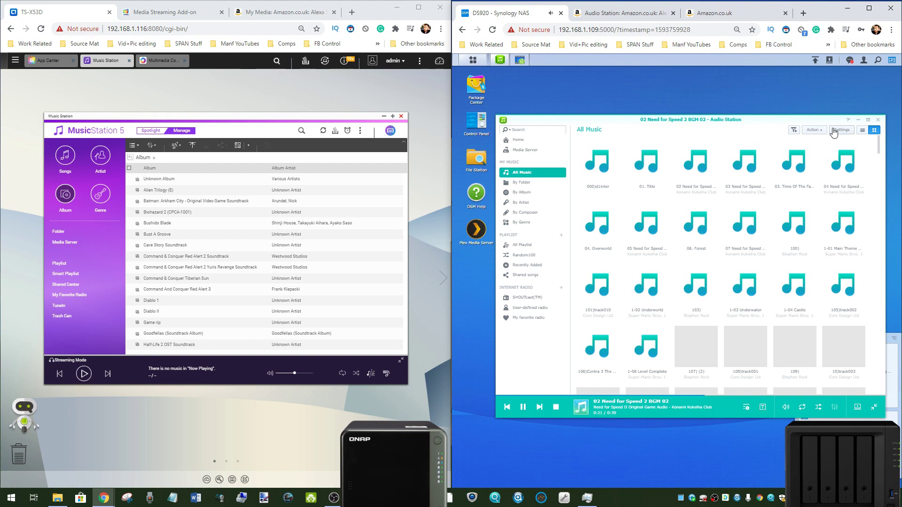
{"action": "left_click", "coordinate": [833, 132]}
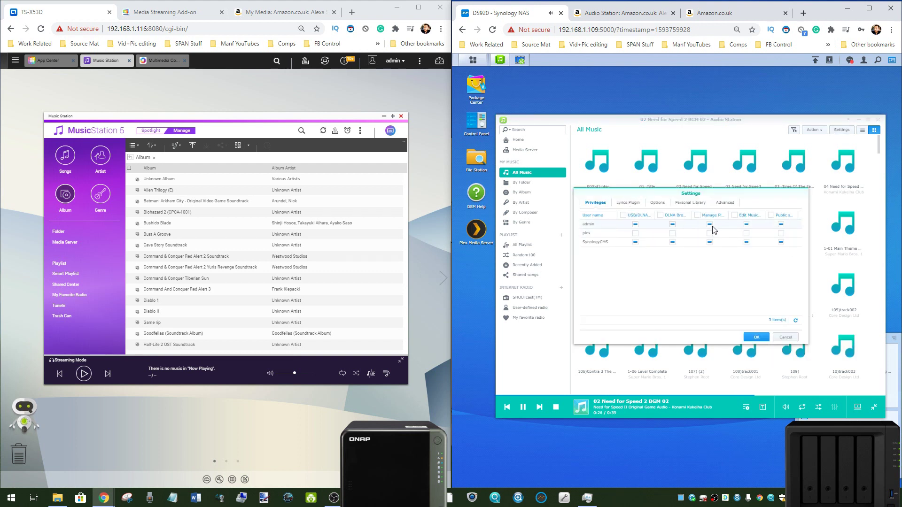
{"action": "left_click", "coordinate": [629, 203]}
{"action": "left_click", "coordinate": [659, 206]}
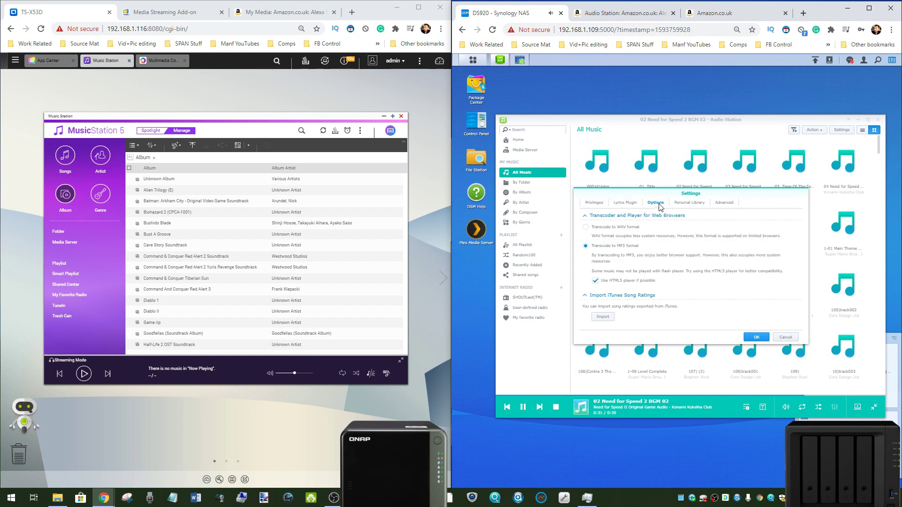
{"action": "left_click", "coordinate": [686, 204]}
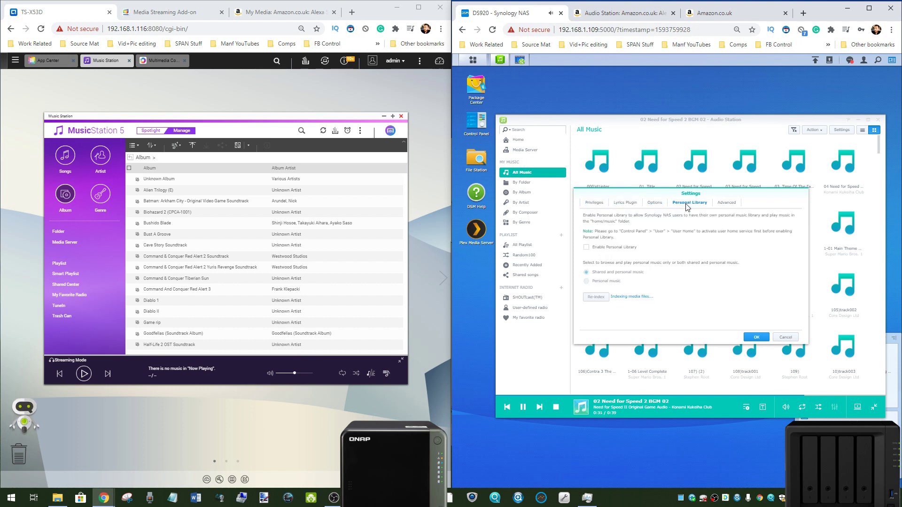
{"action": "left_click", "coordinate": [721, 205]}
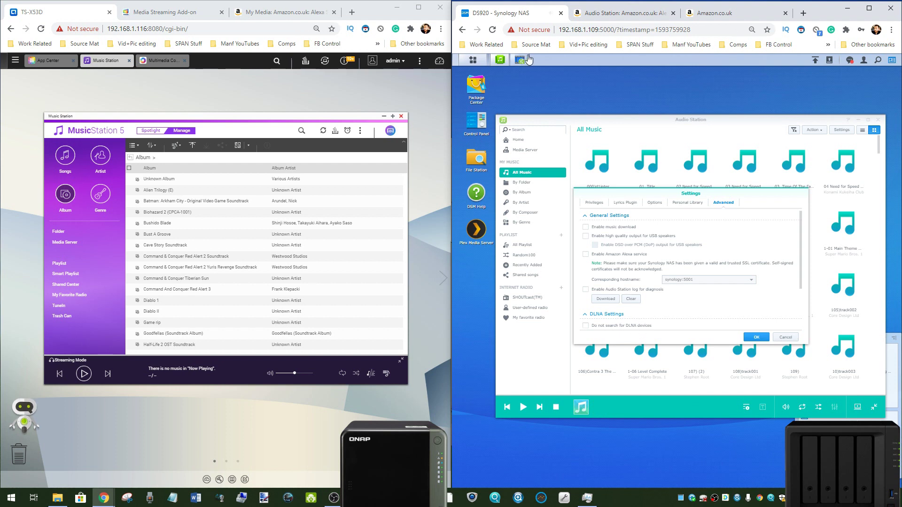
{"action": "left_click", "coordinate": [783, 337]}
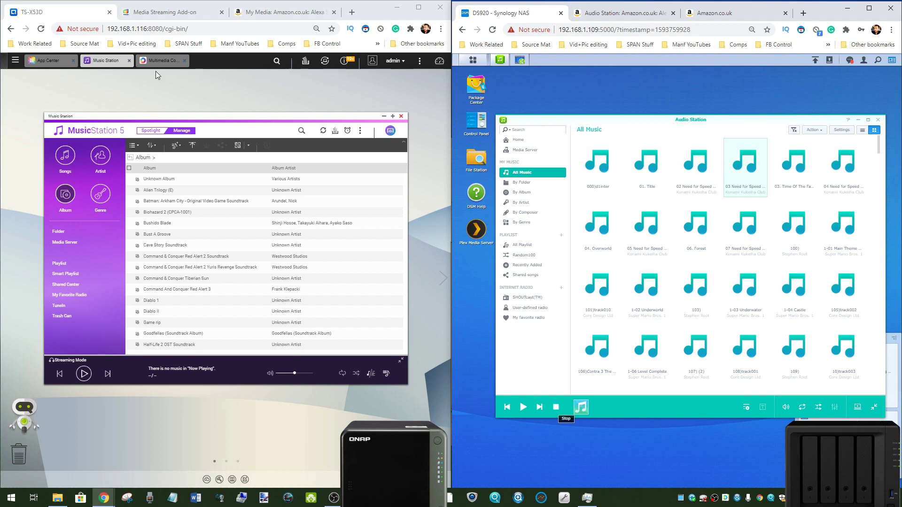
Enlarge and reposition Music Station, then show Spotlight with the Now Playing output devices panel.
{"action": "left_click_drag", "start_coordinate": [177, 112], "coordinate": [178, 96]}
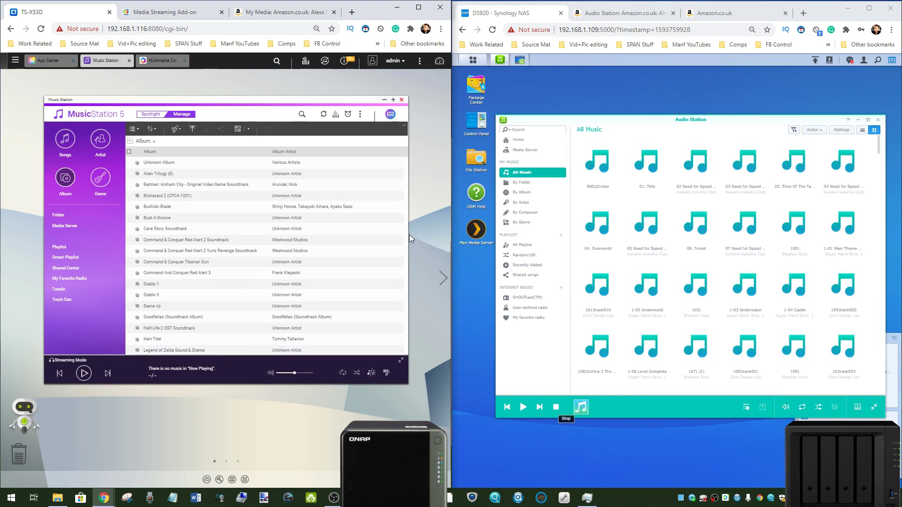
{"action": "left_click_drag", "start_coordinate": [409, 235], "coordinate": [433, 240]}
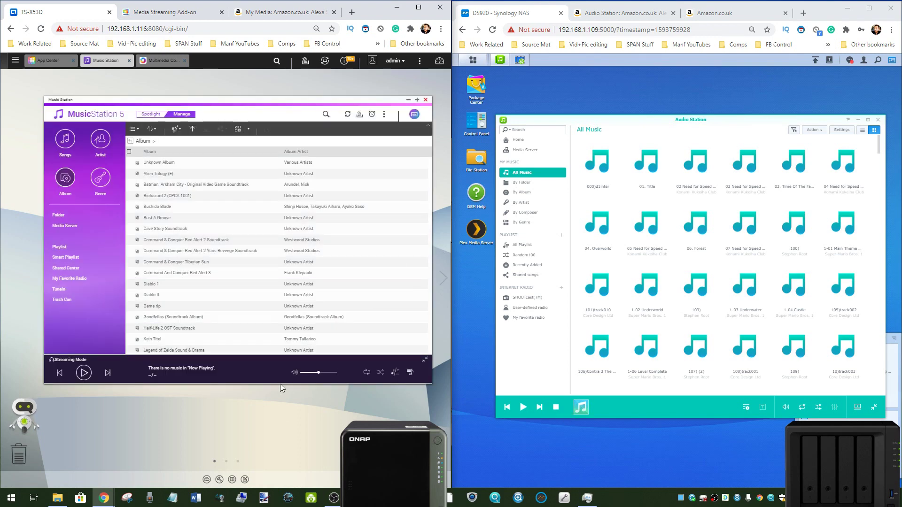
{"action": "left_click_drag", "start_coordinate": [281, 381], "coordinate": [281, 421]}
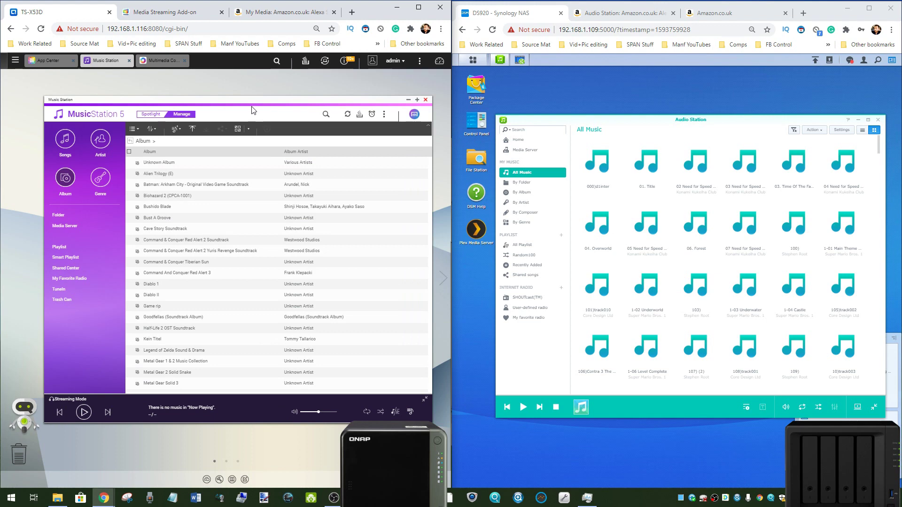
{"action": "left_click_drag", "start_coordinate": [248, 102], "coordinate": [241, 97]}
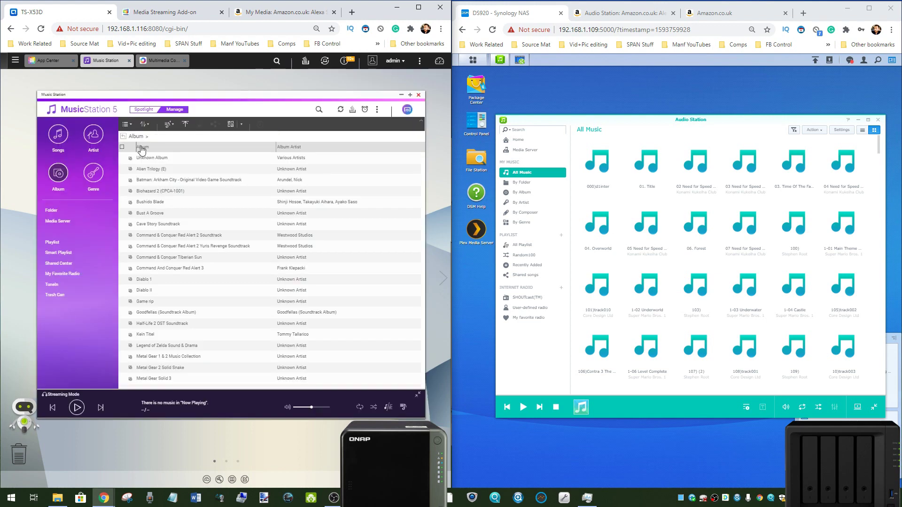
{"action": "left_click", "coordinate": [147, 110]}
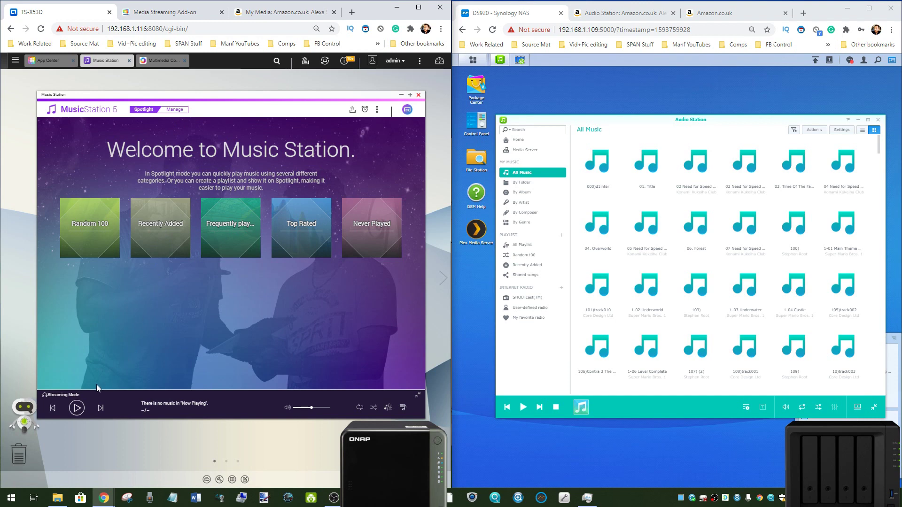
{"action": "left_click", "coordinate": [403, 112]}
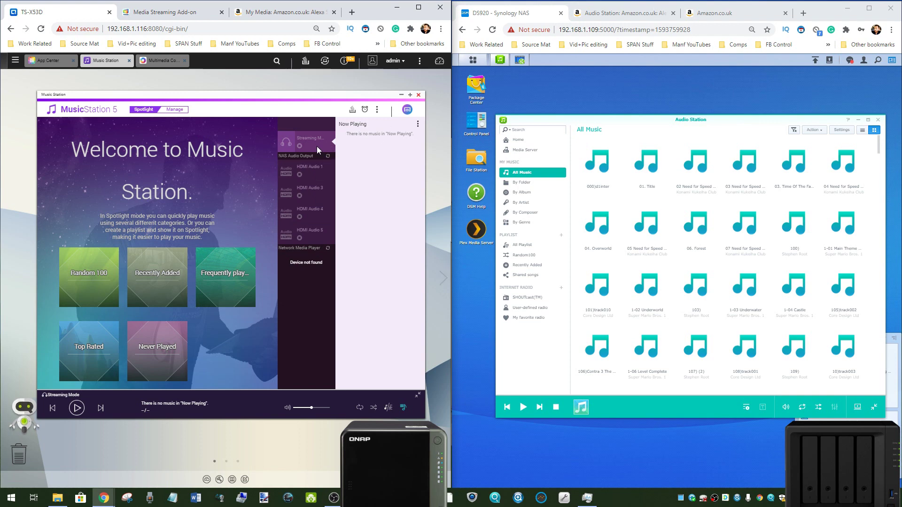
{"action": "left_click", "coordinate": [378, 111]}
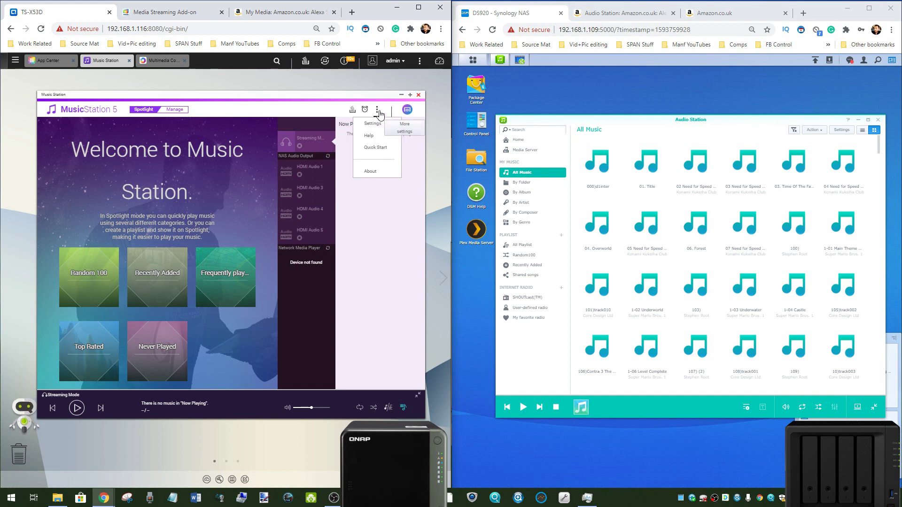
{"action": "left_click", "coordinate": [373, 124]}
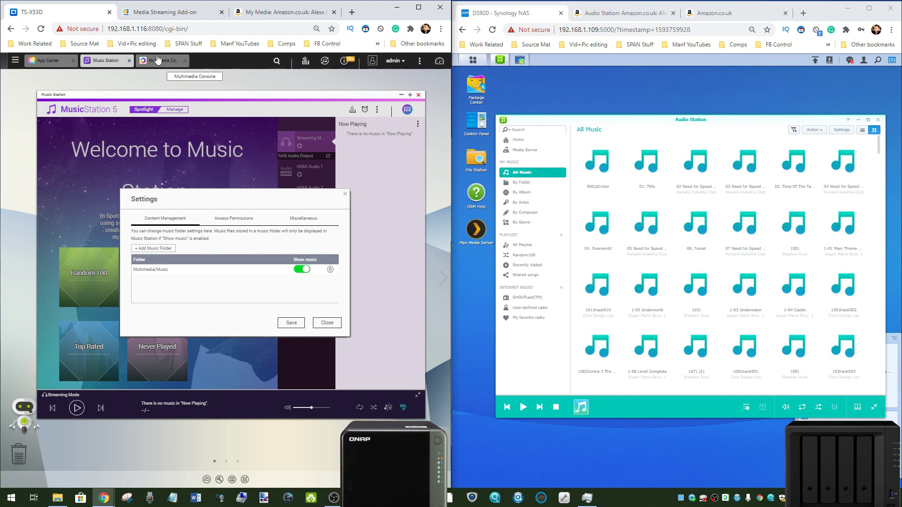
{"action": "left_click", "coordinate": [231, 218]}
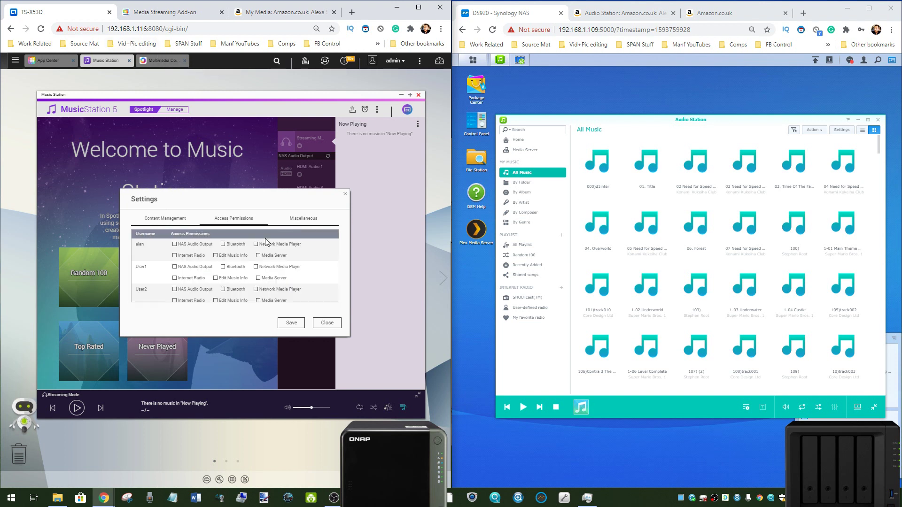
{"action": "scroll", "coordinate": [217, 258], "scroll_direction": "down", "scroll_amount": 5}
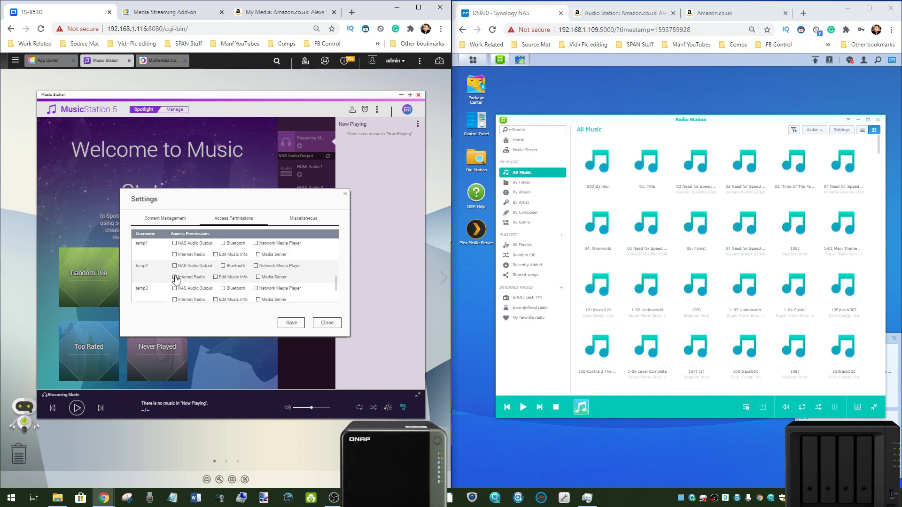
{"action": "scroll", "coordinate": [176, 276], "scroll_direction": "down", "scroll_amount": 2}
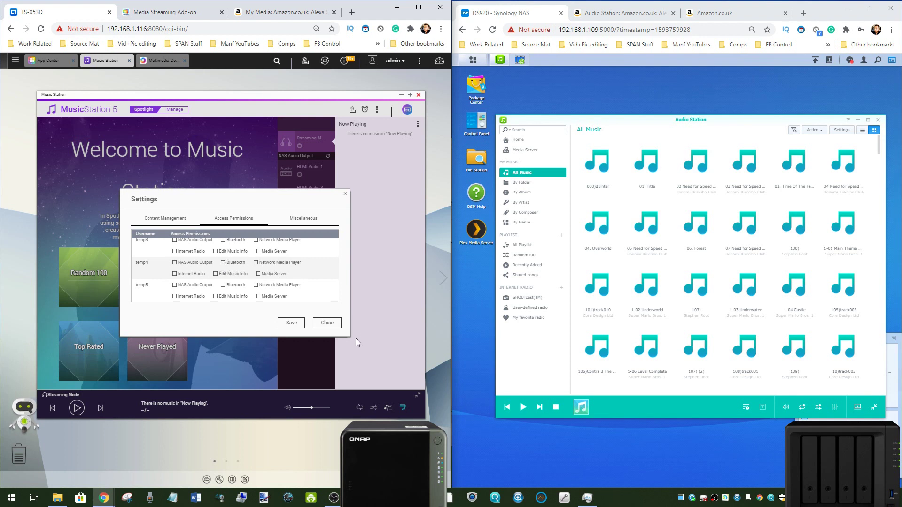
{"action": "left_click", "coordinate": [301, 219]}
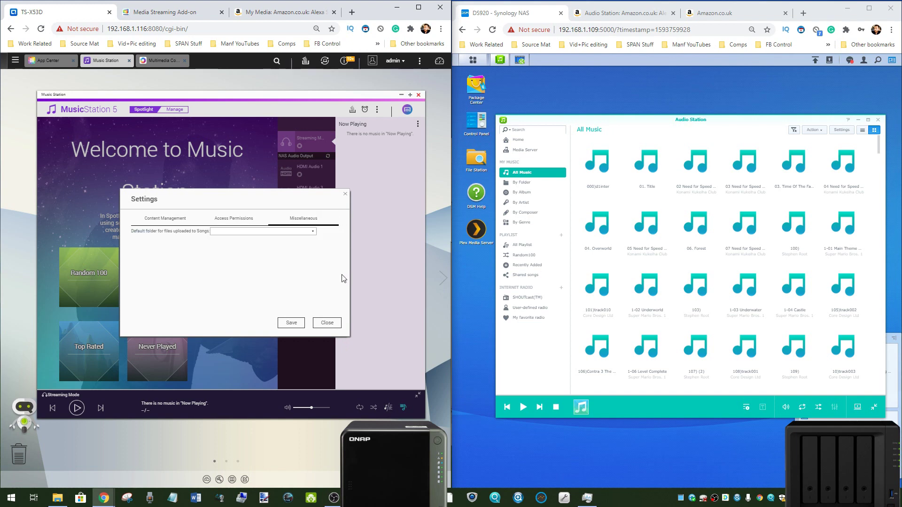
{"action": "left_click", "coordinate": [327, 323]}
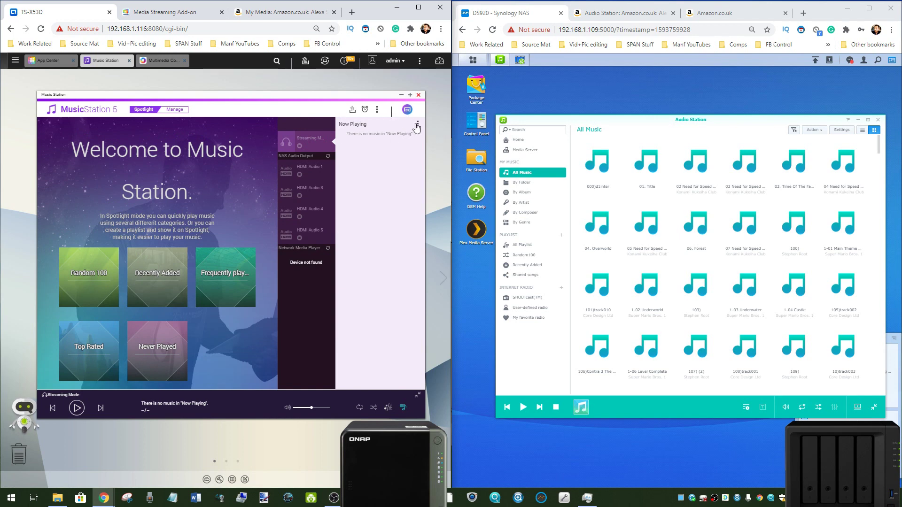
Hide Now Playing, switch to the Manage album list, check its select-all options, then browse by Folder.
{"action": "left_click", "coordinate": [407, 109]}
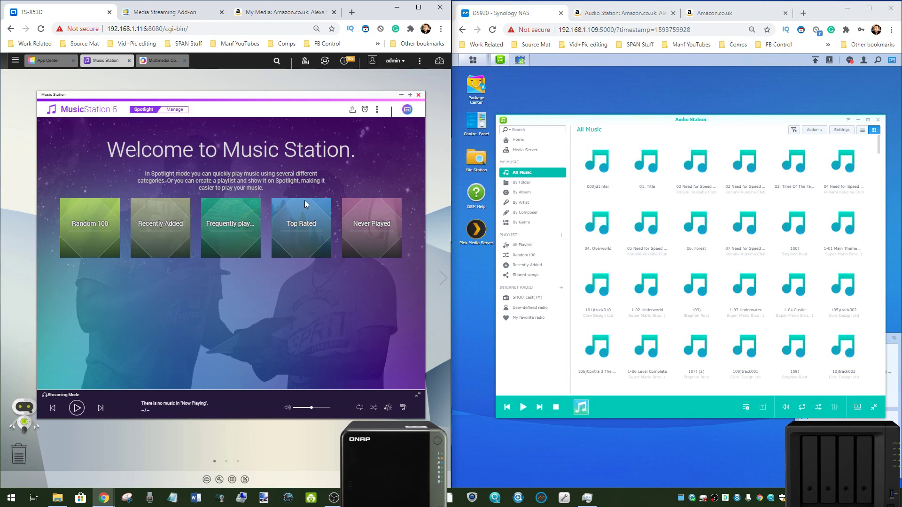
{"action": "left_click", "coordinate": [176, 110]}
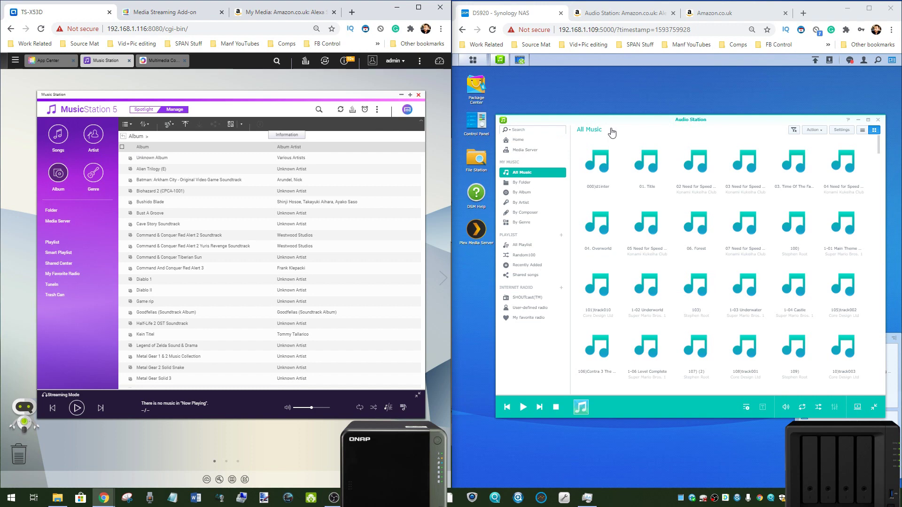
{"action": "left_click", "coordinate": [241, 125]}
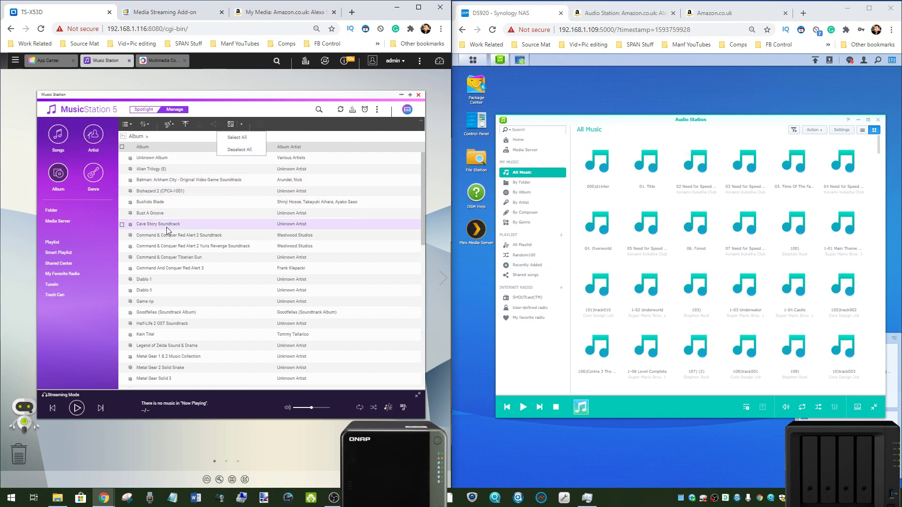
{"action": "scroll", "coordinate": [165, 227], "scroll_direction": "down", "scroll_amount": 10}
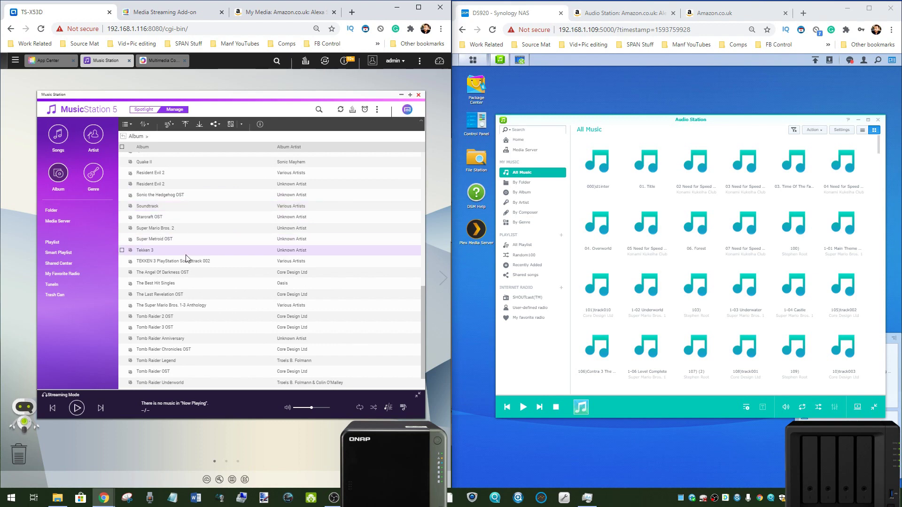
{"action": "scroll", "coordinate": [194, 255], "scroll_direction": "up", "scroll_amount": 10}
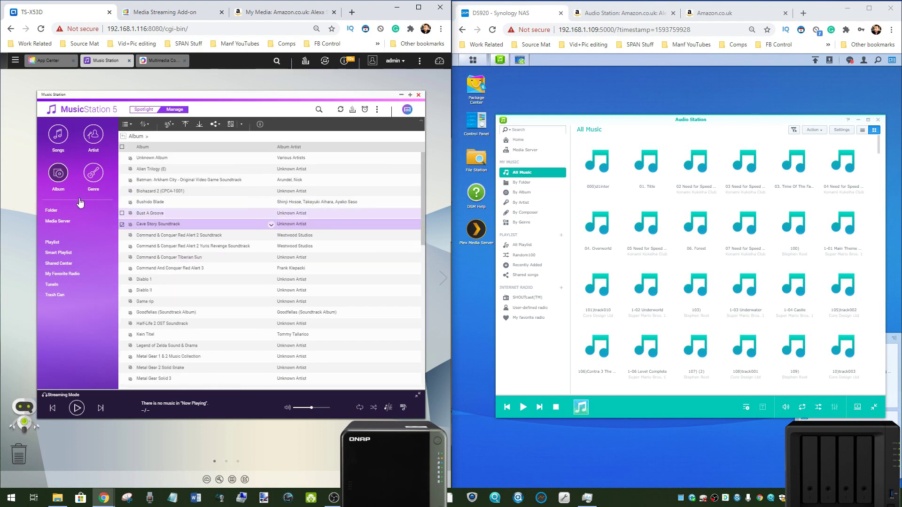
{"action": "left_click", "coordinate": [49, 211]}
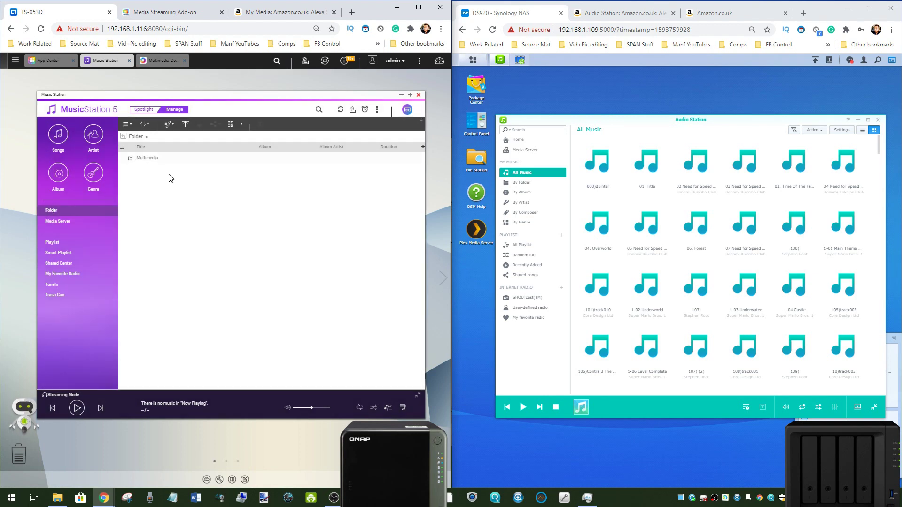
Open Multimedia > Music > BEST VIDEO GAME MUSIC COLLECTION (both levels), then bring up Advanced Search.
{"action": "double_click", "coordinate": [149, 156]}
{"action": "double_click", "coordinate": [145, 156]}
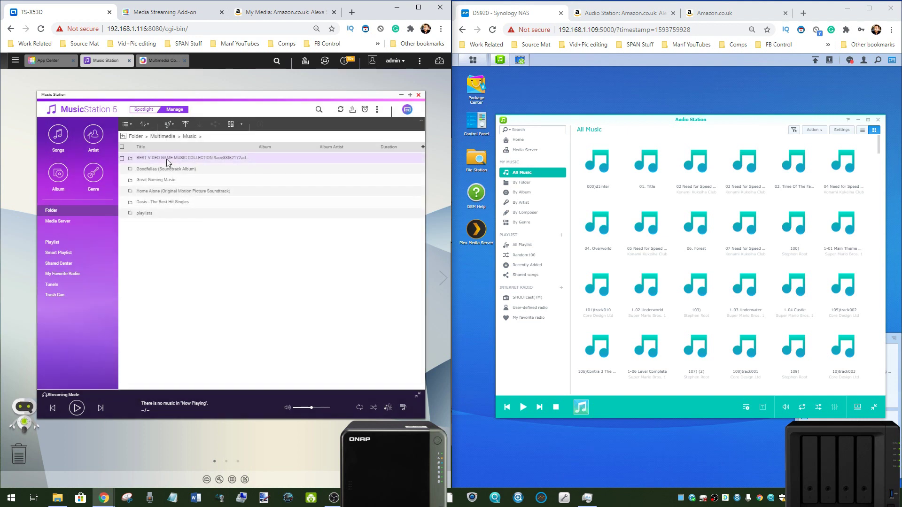
{"action": "double_click", "coordinate": [174, 159]}
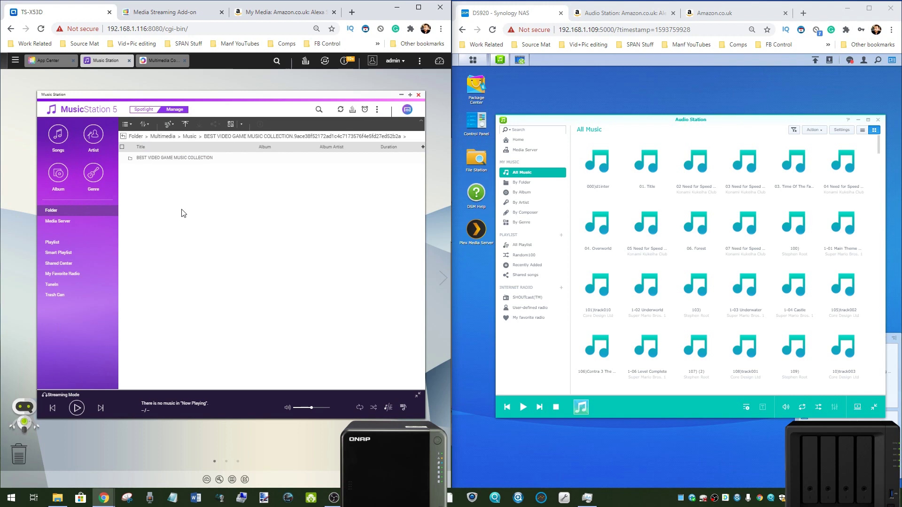
{"action": "double_click", "coordinate": [175, 158]}
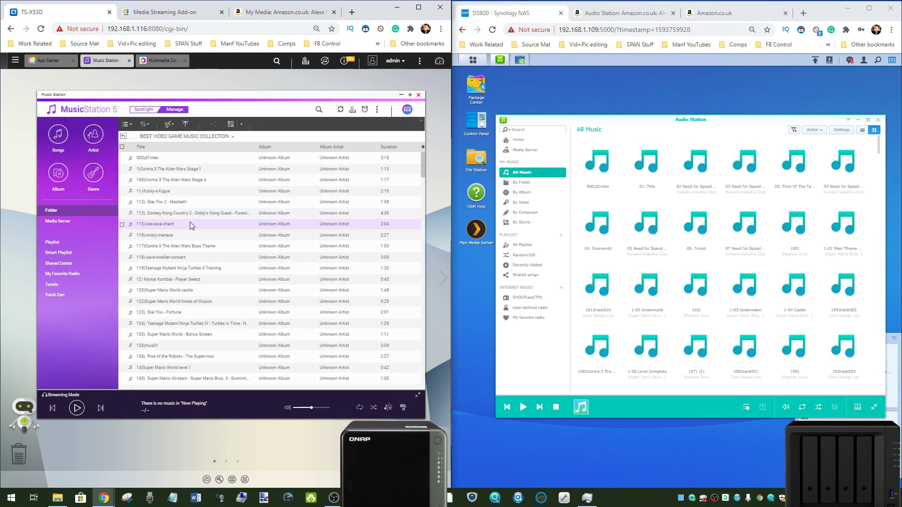
{"action": "scroll", "coordinate": [190, 225], "scroll_direction": "down", "scroll_amount": 8}
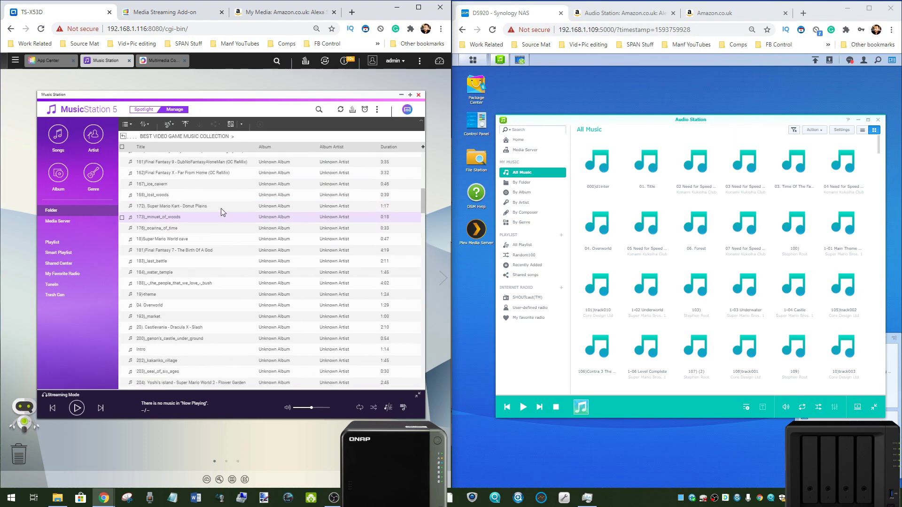
{"action": "scroll", "coordinate": [221, 208], "scroll_direction": "up", "scroll_amount": 8}
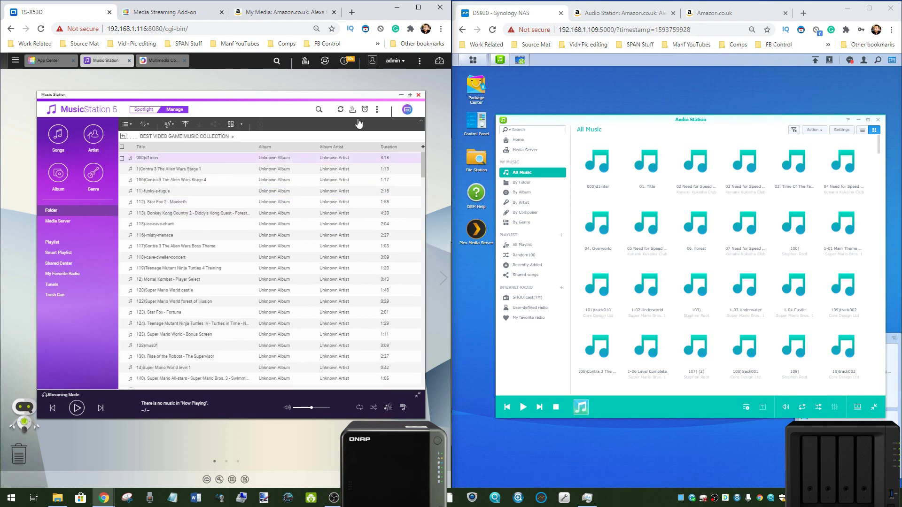
{"action": "left_click", "coordinate": [318, 111]}
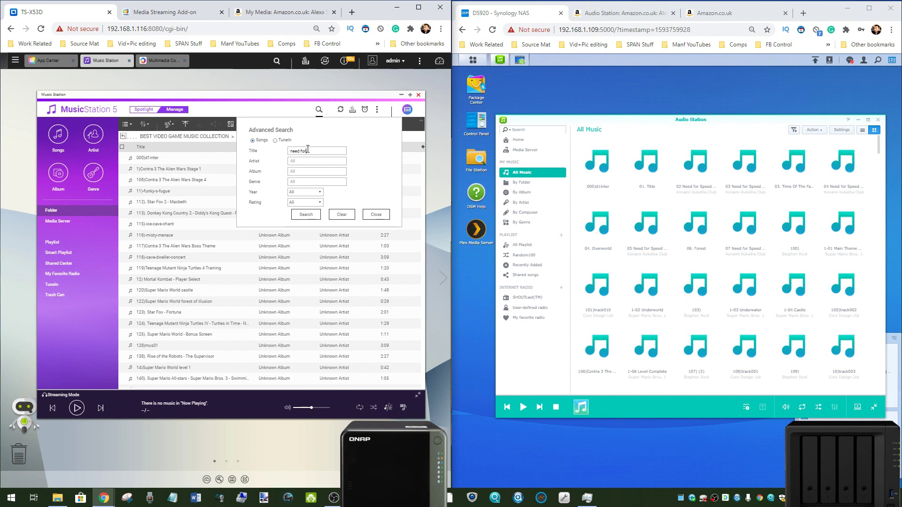
Search titles for 'need fo' to list six Need for Speed 2 BGM tracks and open track 02's information.
{"action": "left_click", "coordinate": [308, 213]}
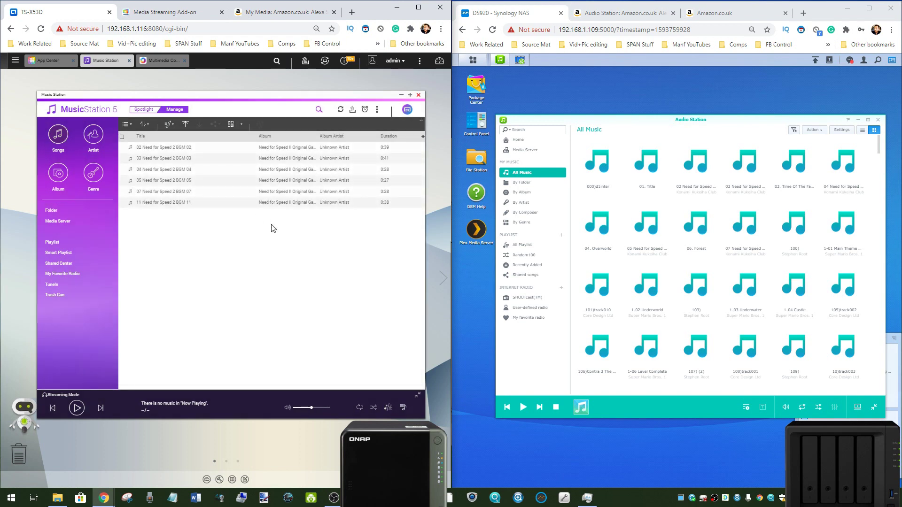
{"action": "right_click", "coordinate": [182, 151]}
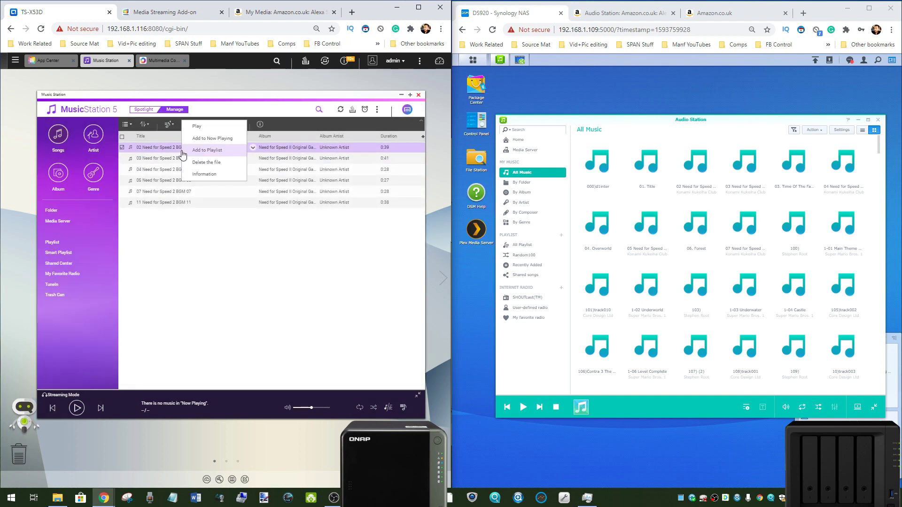
{"action": "left_click", "coordinate": [202, 175]}
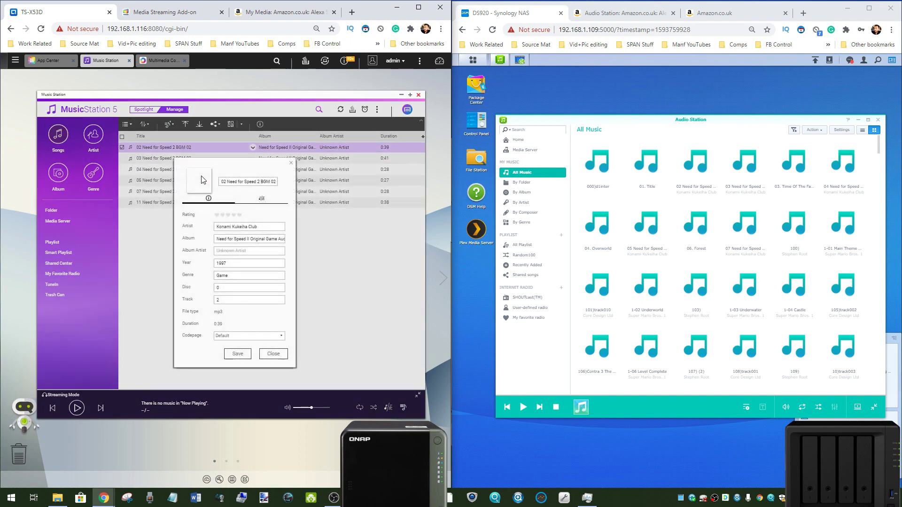
Review track 02's tags and lyrics, then close the dialog without saving.
{"action": "left_click", "coordinate": [235, 249]}
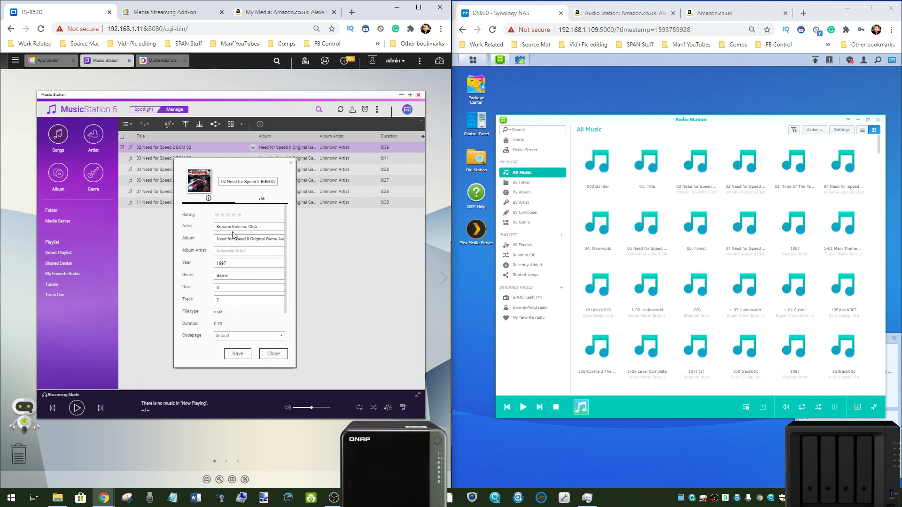
{"action": "scroll", "coordinate": [243, 242], "scroll_direction": "down", "scroll_amount": 1}
{"action": "scroll", "coordinate": [238, 317], "scroll_direction": "up", "scroll_amount": 1}
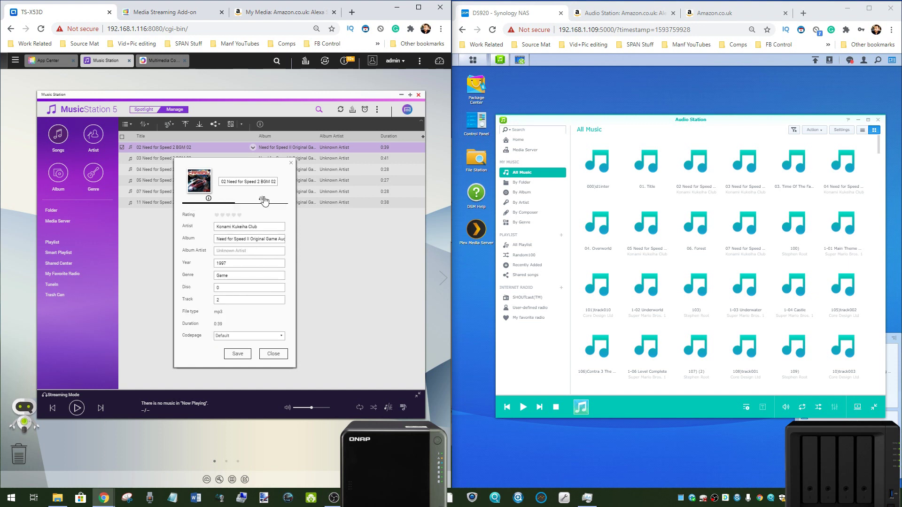
{"action": "left_click", "coordinate": [262, 200]}
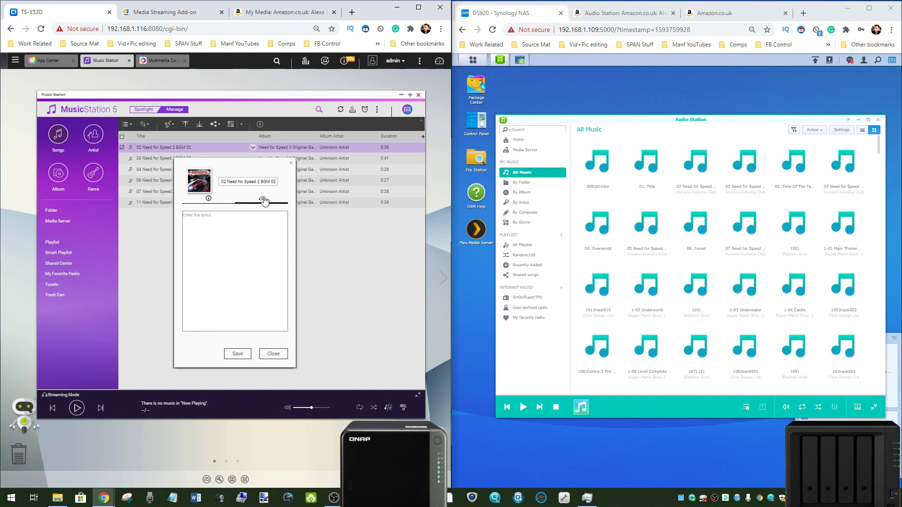
{"action": "left_click", "coordinate": [278, 356]}
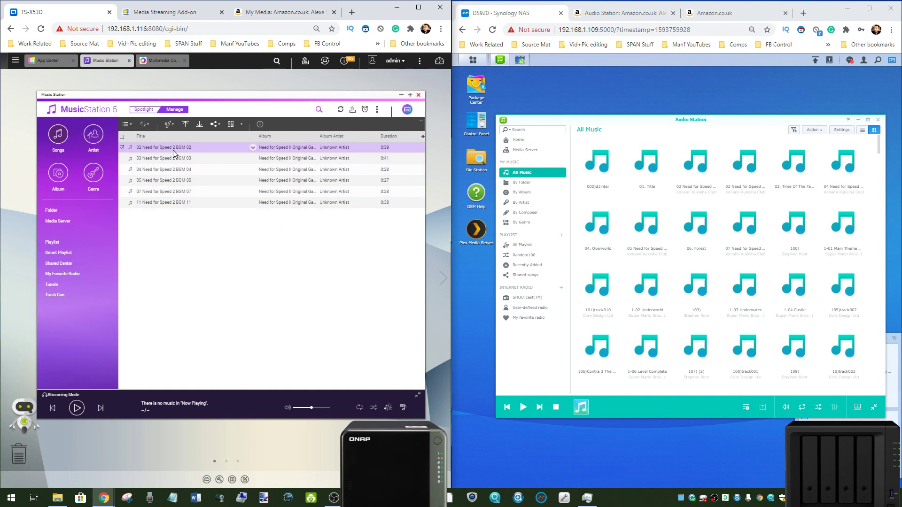
Browse the DS920 media server's Music > All music song list, then return to Folder view.
{"action": "left_click", "coordinate": [54, 222]}
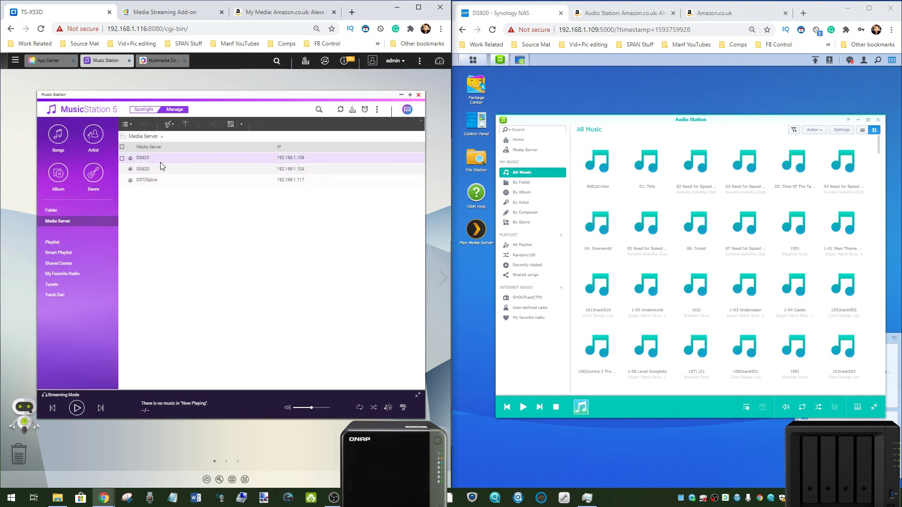
{"action": "left_click", "coordinate": [194, 158]}
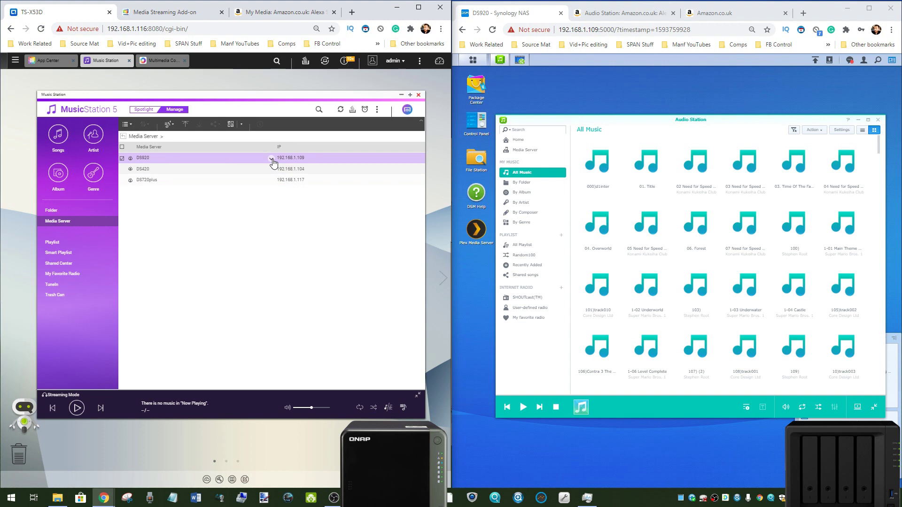
{"action": "left_click", "coordinate": [271, 159]}
{"action": "left_click", "coordinate": [281, 159]}
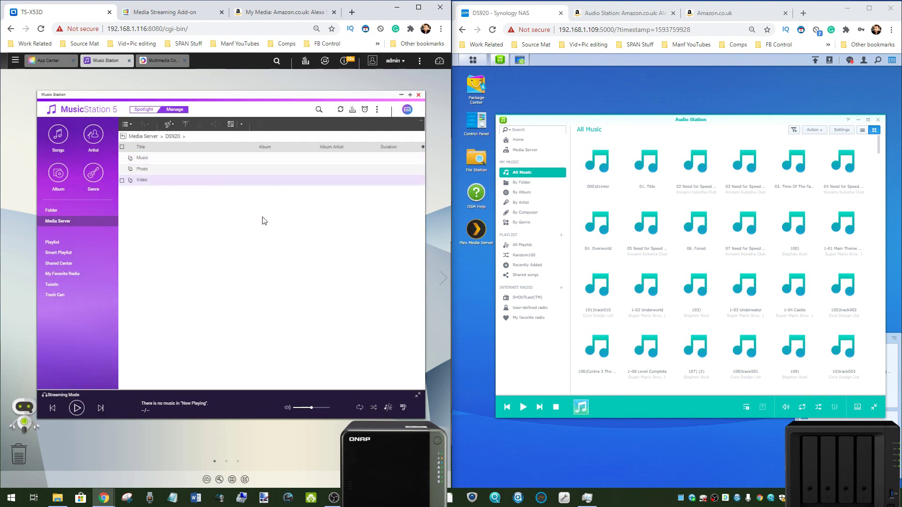
{"action": "double_click", "coordinate": [147, 162]}
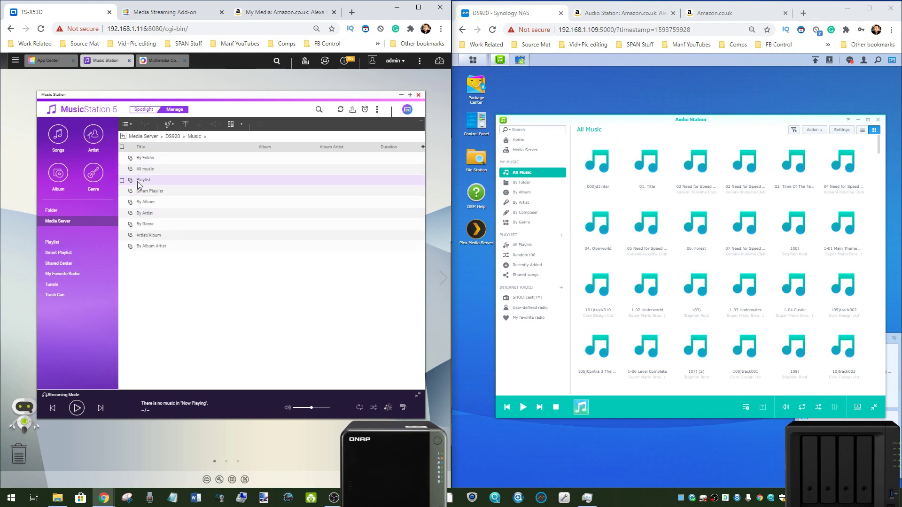
{"action": "left_click", "coordinate": [145, 169]}
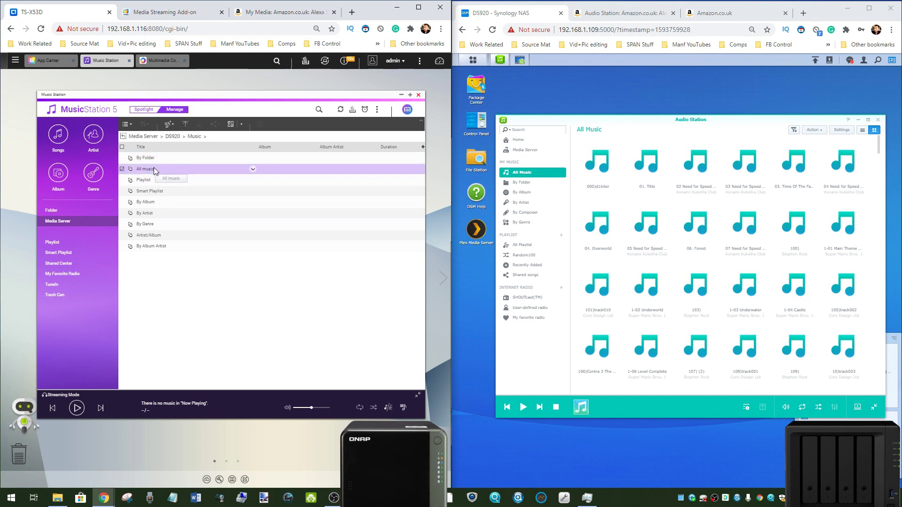
{"action": "double_click", "coordinate": [157, 170]}
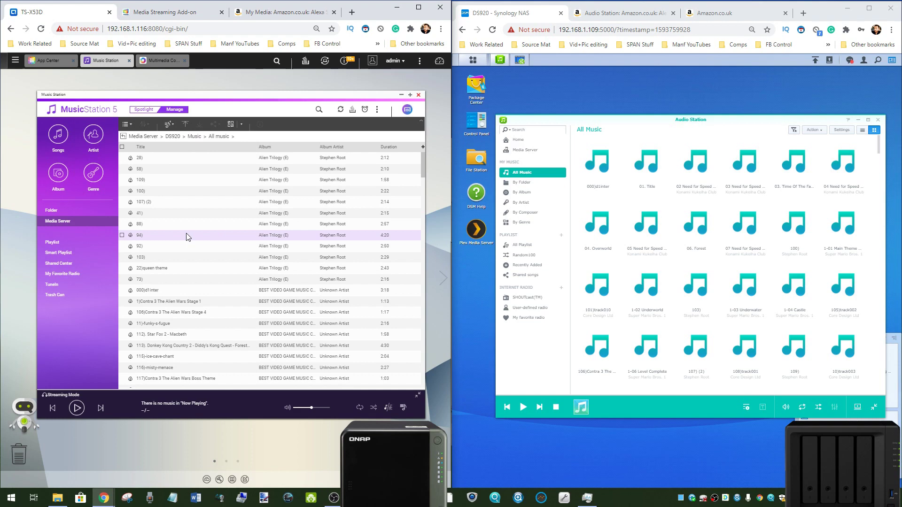
{"action": "scroll", "coordinate": [260, 204], "scroll_direction": "down", "scroll_amount": 5}
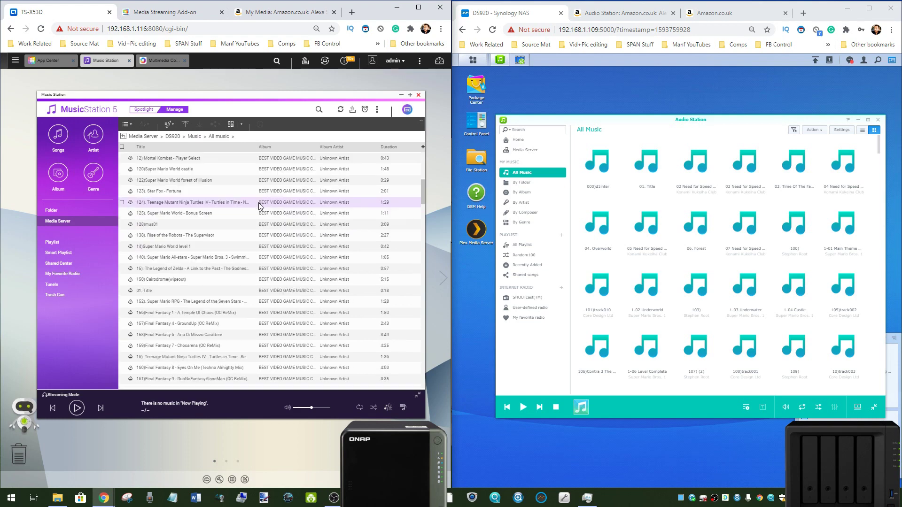
{"action": "left_click", "coordinate": [51, 211]}
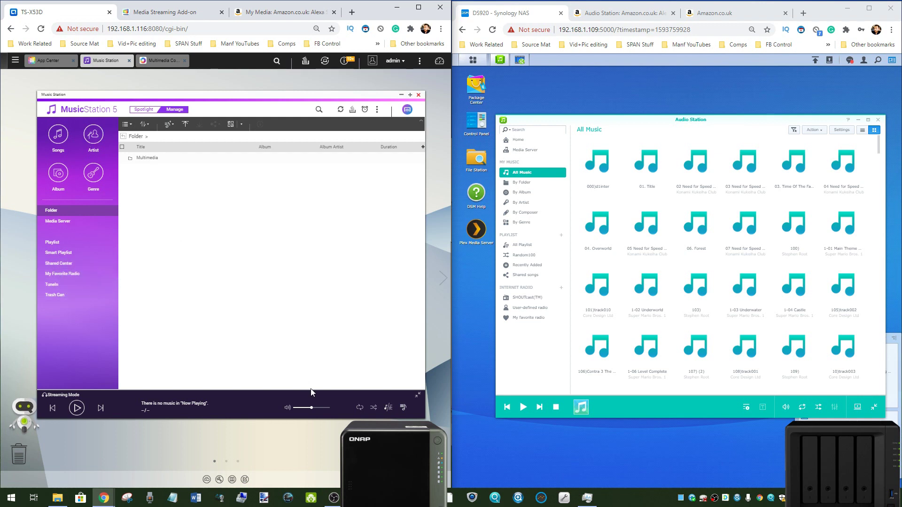
Look over Music Station's settings/help, playlist creation and sort order menus.
{"action": "left_click", "coordinate": [377, 111]}
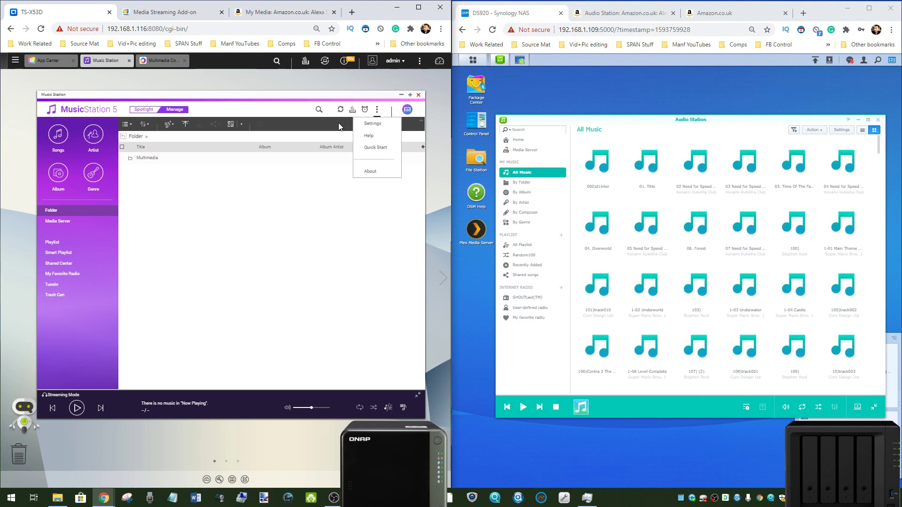
{"action": "left_click", "coordinate": [262, 110]}
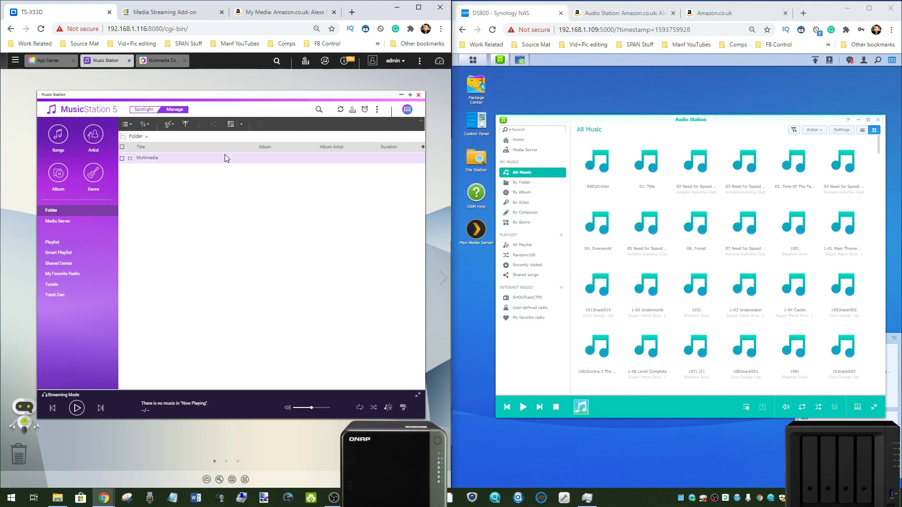
{"action": "left_click", "coordinate": [168, 125]}
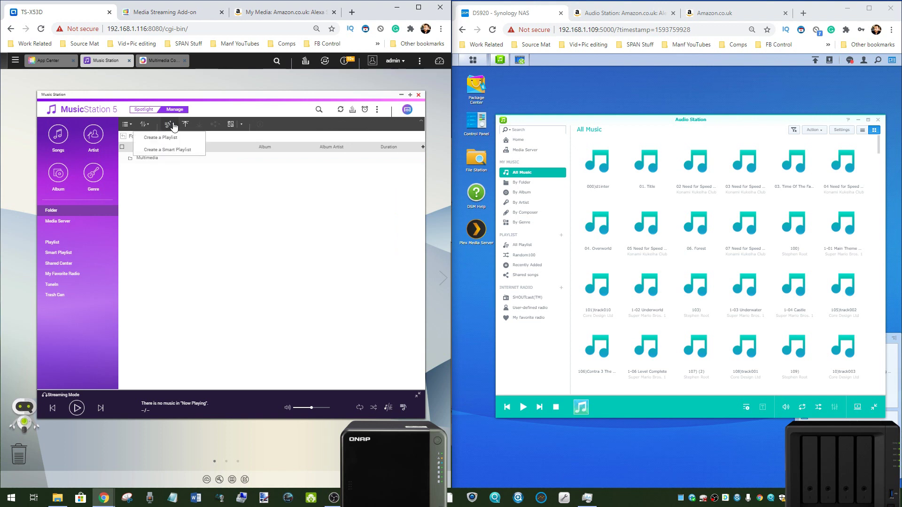
{"action": "left_click", "coordinate": [143, 124]}
Switch to the Folder library and show the Multimedia folder as large icons.
{"action": "mouse_move", "coordinate": [155, 149]}
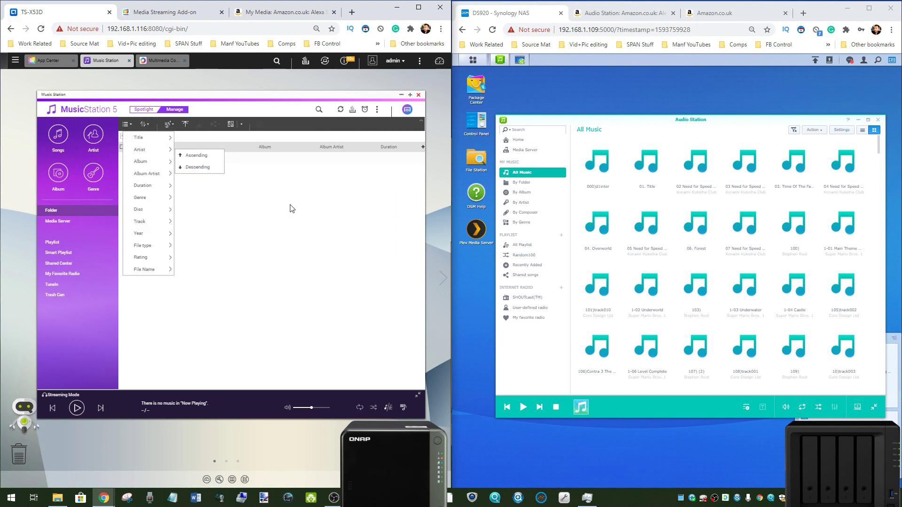
{"action": "left_click", "coordinate": [290, 208]}
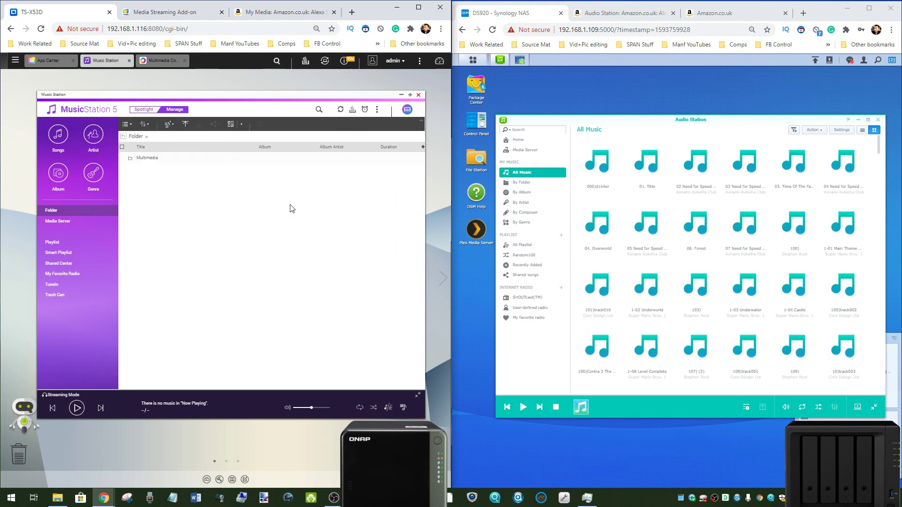
{"action": "left_click", "coordinate": [133, 125]}
{"action": "left_click", "coordinate": [130, 149]}
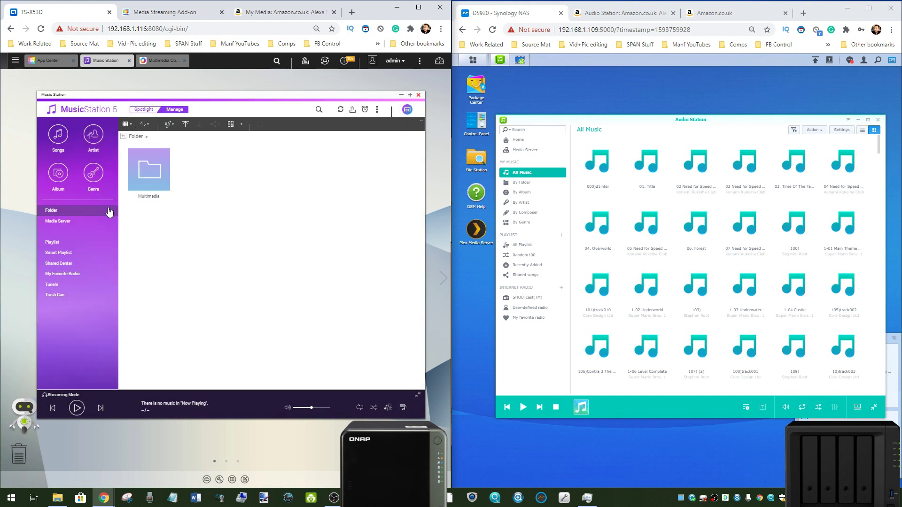
Show album cover grids in Music Station (Songs > Album) and Audio Station (By Album).
{"action": "left_click", "coordinate": [58, 137]}
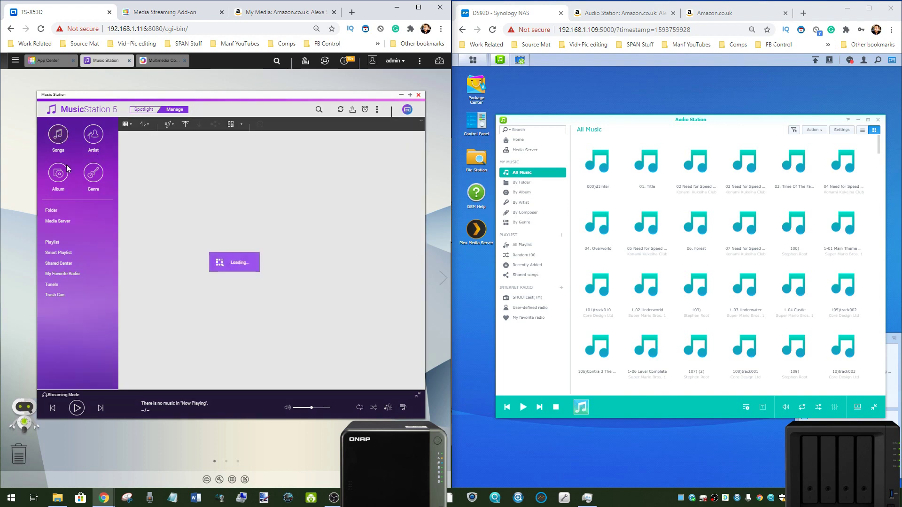
{"action": "left_click", "coordinate": [58, 174]}
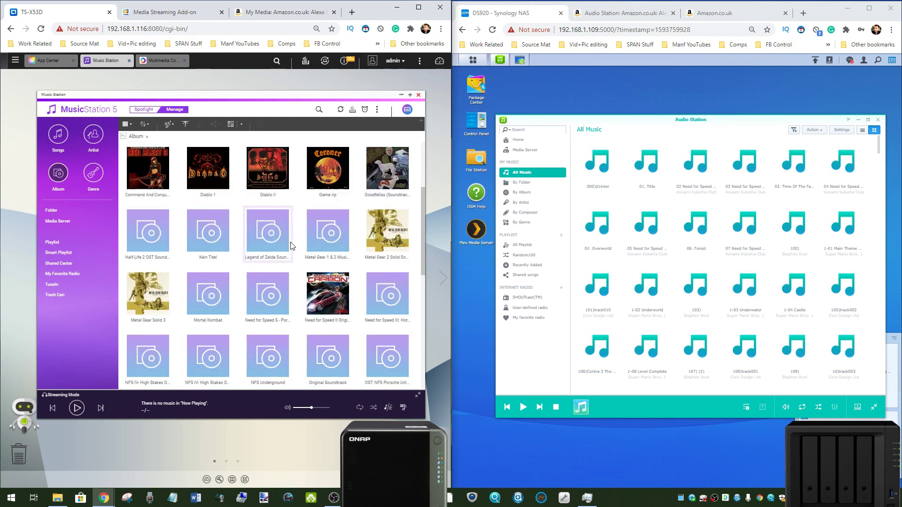
{"action": "left_click", "coordinate": [522, 193]}
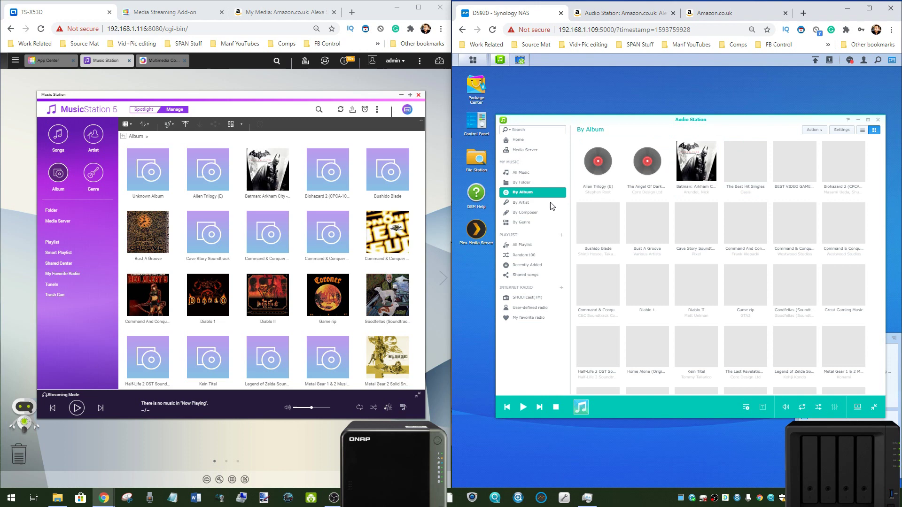
{"action": "left_click", "coordinate": [525, 193]}
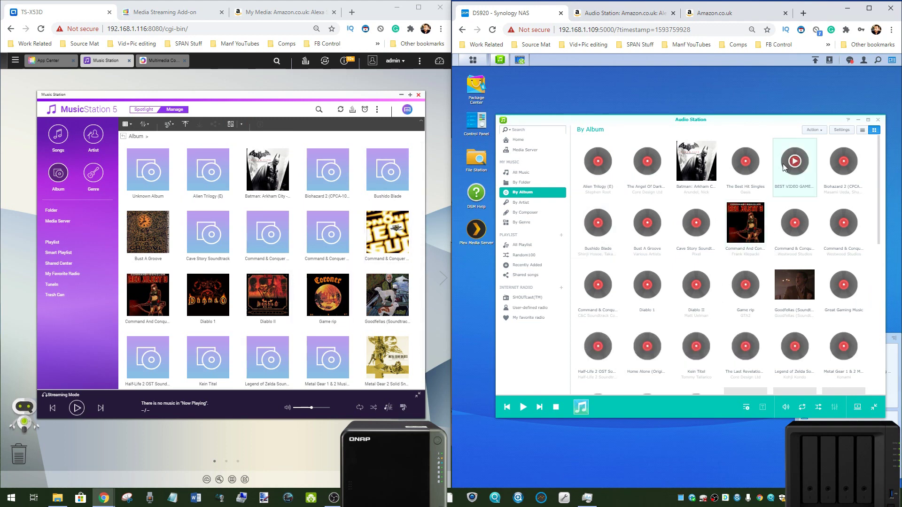
Close both music apps, then check the Qsync and Synology Drive - DS920 folders in File Explorer.
{"action": "left_click", "coordinate": [878, 121]}
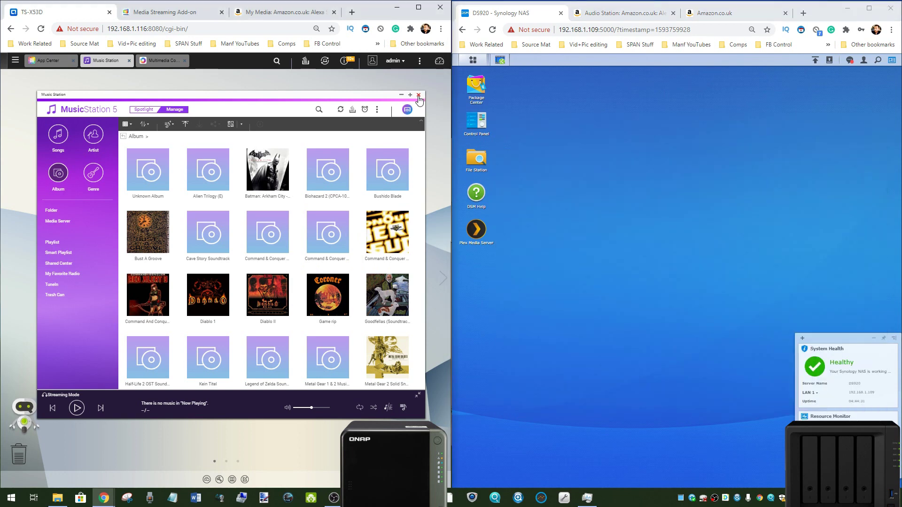
{"action": "left_click", "coordinate": [418, 95]}
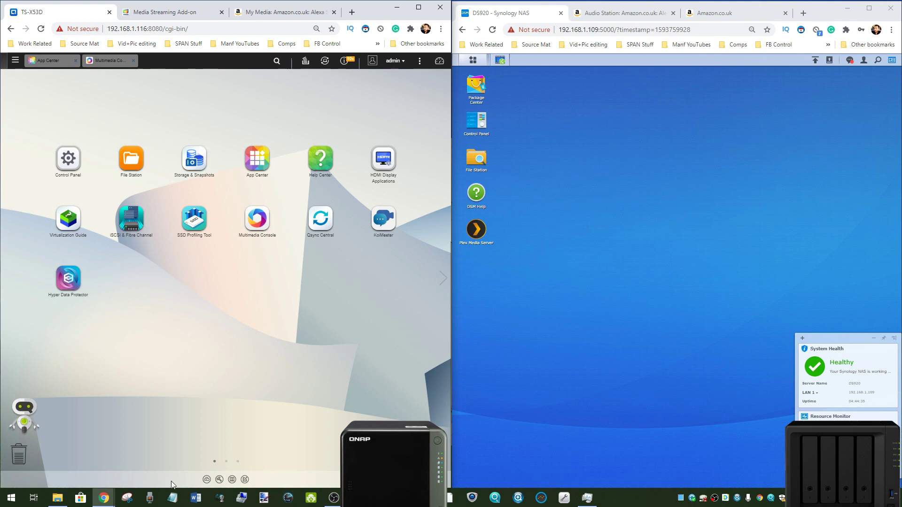
{"action": "left_click", "coordinate": [57, 497]}
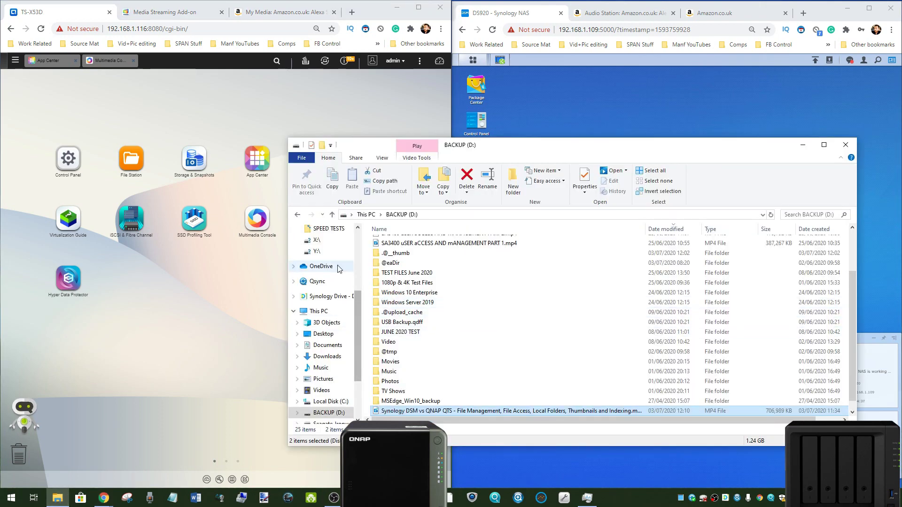
{"action": "left_click", "coordinate": [320, 311]}
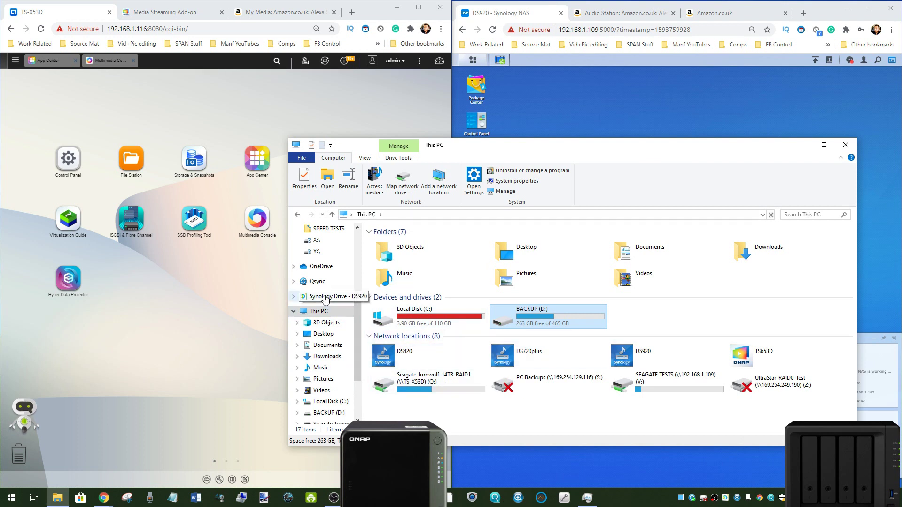
{"action": "left_click", "coordinate": [315, 282]}
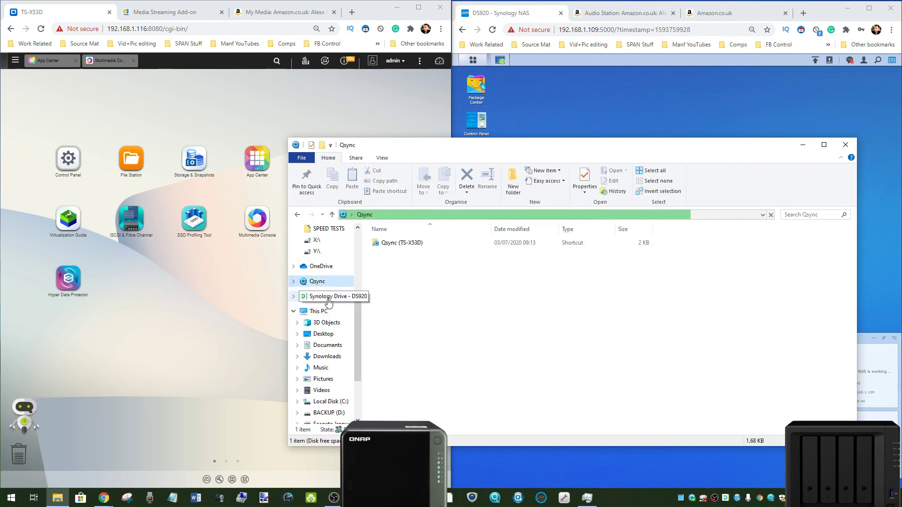
{"action": "left_click", "coordinate": [329, 296]}
{"action": "left_click", "coordinate": [847, 145]}
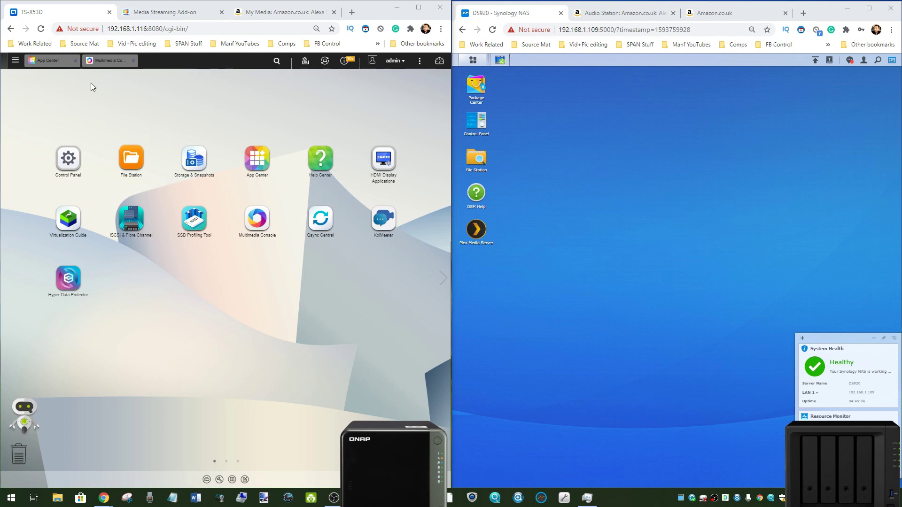
Open QNAP's Main Menu, DSM Media Server's Browsing Settings, and QNAP's Media Streaming add-on.
{"action": "left_click", "coordinate": [16, 61]}
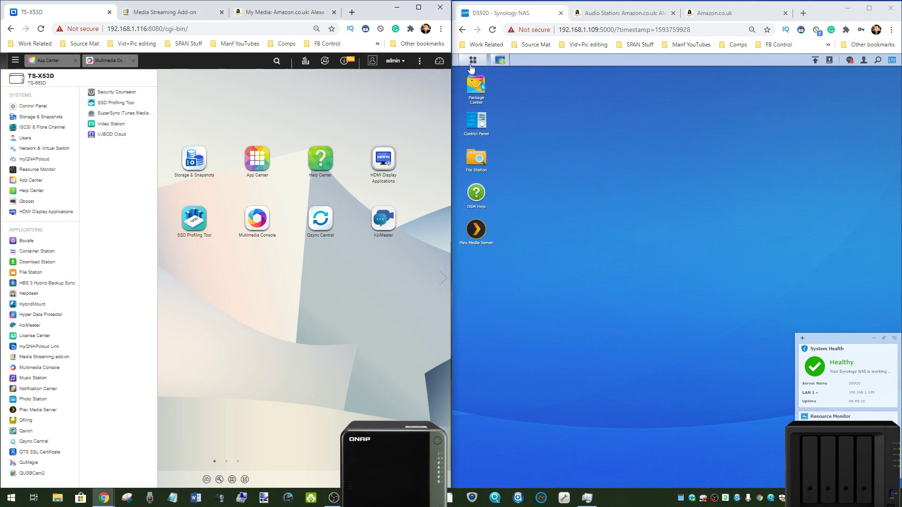
{"action": "left_click", "coordinate": [500, 62]}
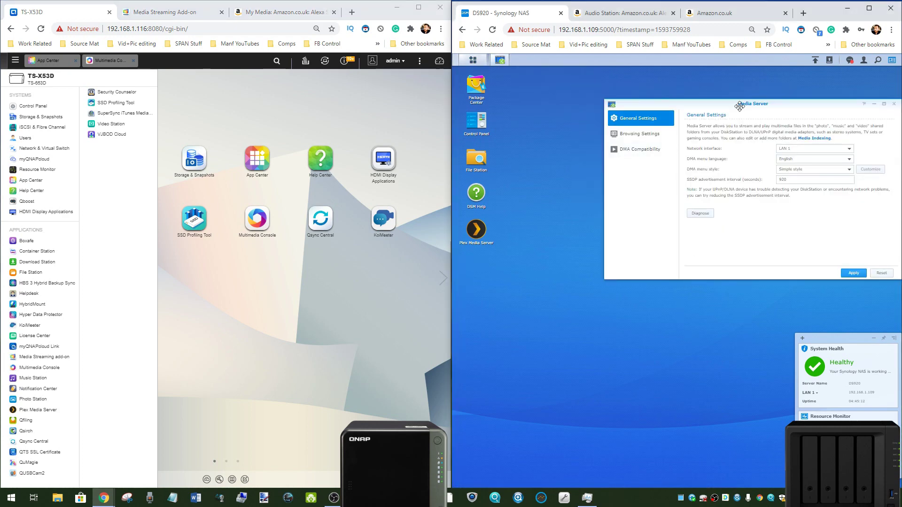
{"action": "left_click_drag", "start_coordinate": [669, 136], "coordinate": [578, 189]}
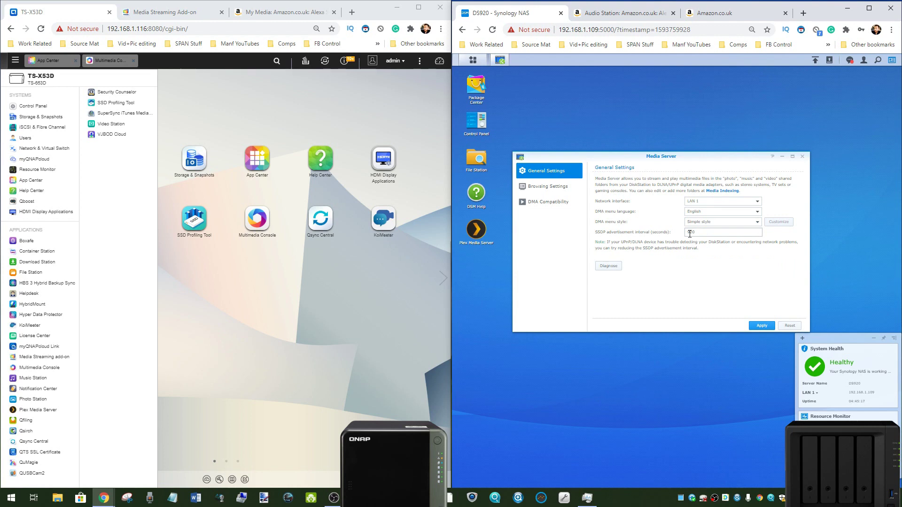
{"action": "left_click", "coordinate": [546, 188]}
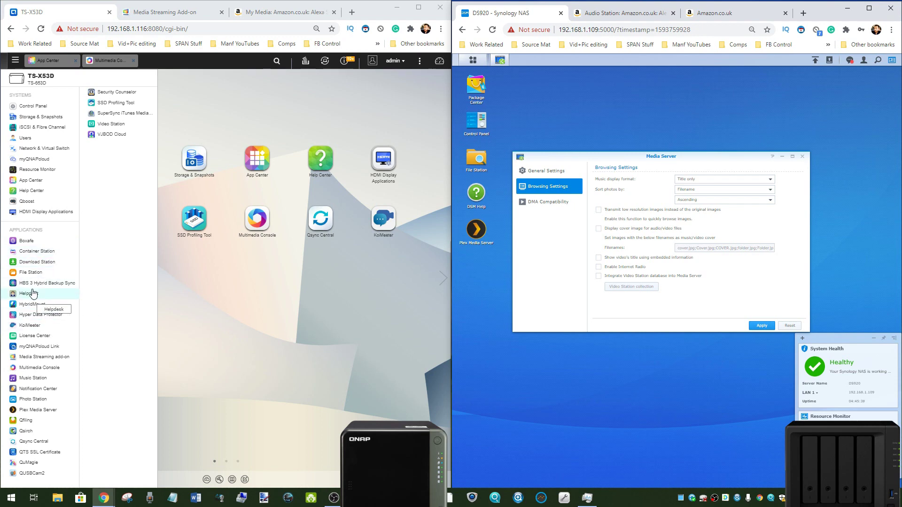
{"action": "left_click", "coordinate": [44, 356]}
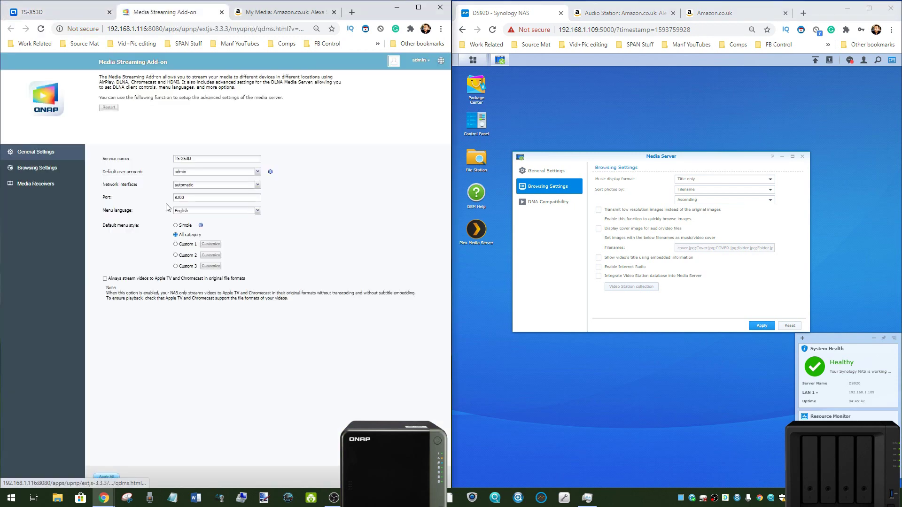
Review the Media Streaming Add-on's Browsing Settings, Media Receivers and General Settings.
{"action": "left_click", "coordinate": [54, 168]}
{"action": "left_click", "coordinate": [47, 183]}
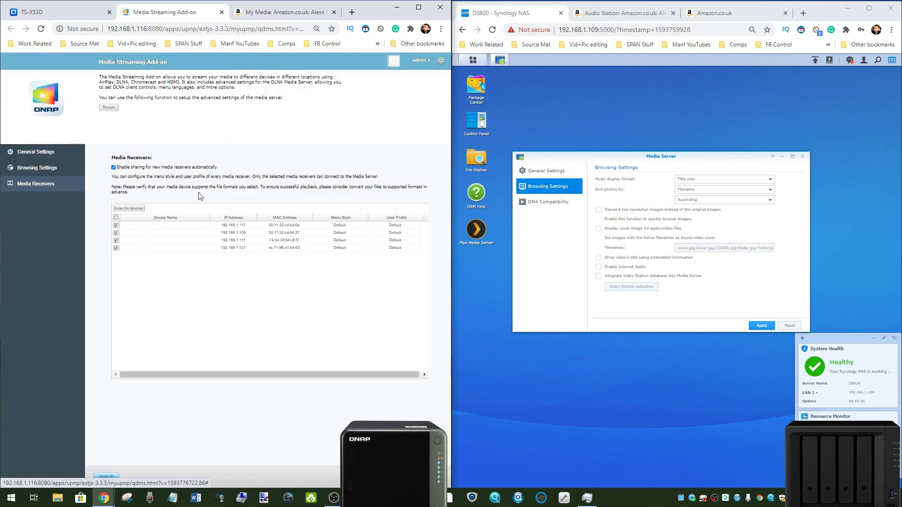
{"action": "left_click", "coordinate": [33, 154]}
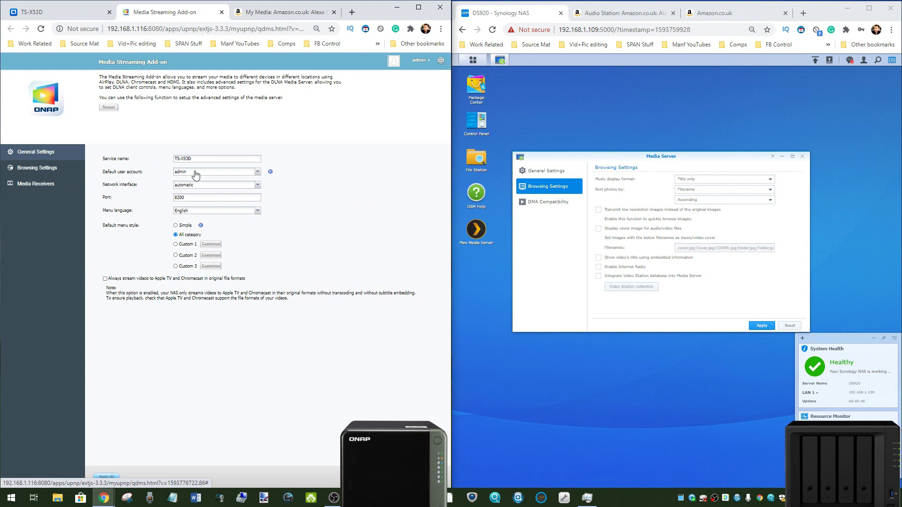
Leave the Media Streaming Add-on without saving and close DSM's Media Server settings.
{"action": "left_click", "coordinate": [222, 11]}
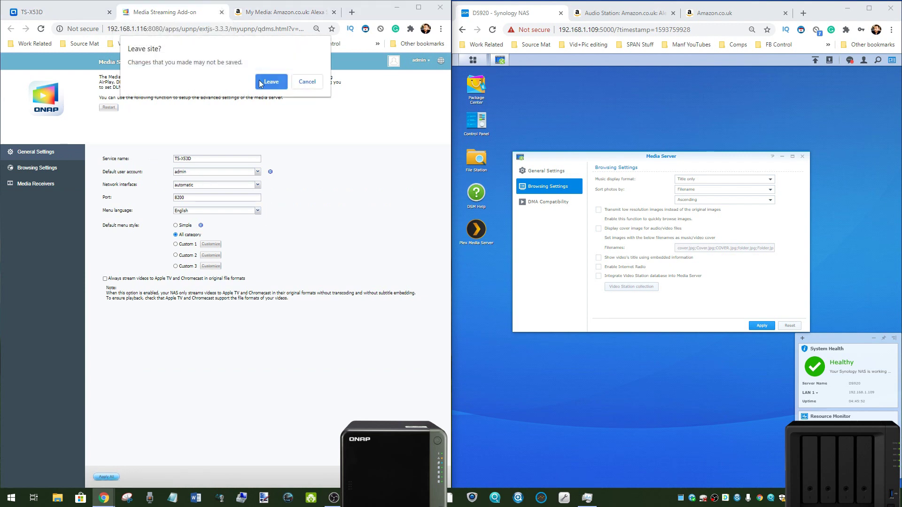
{"action": "left_click", "coordinate": [270, 82]}
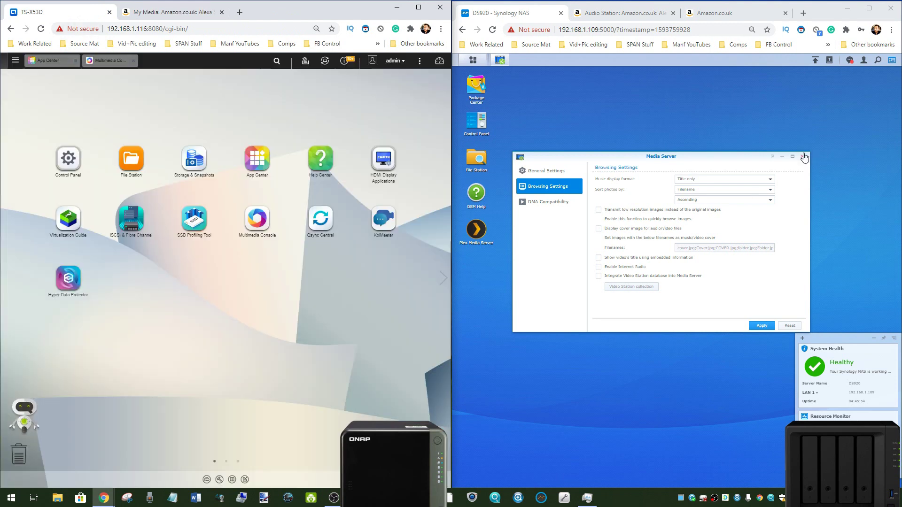
{"action": "left_click", "coordinate": [802, 157]}
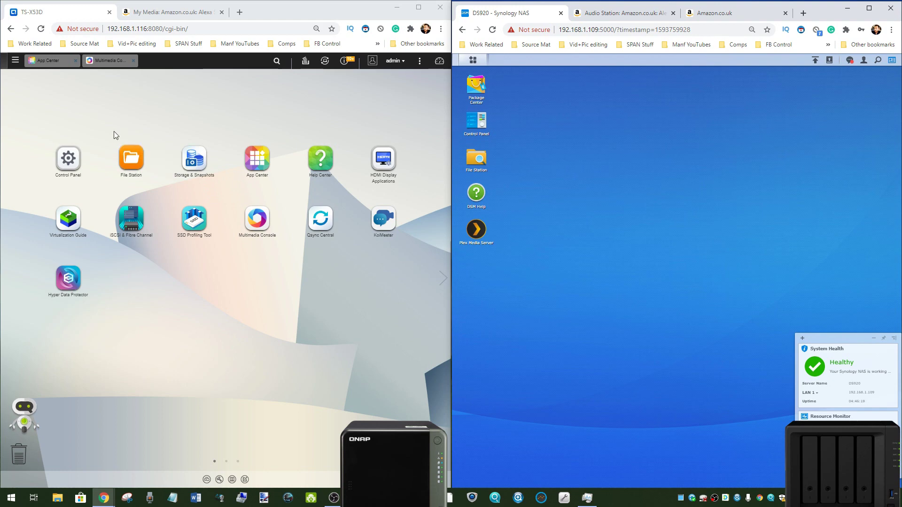
Open Multimedia Console's Content Management on the DLNA tab.
{"action": "left_click", "coordinate": [107, 65]}
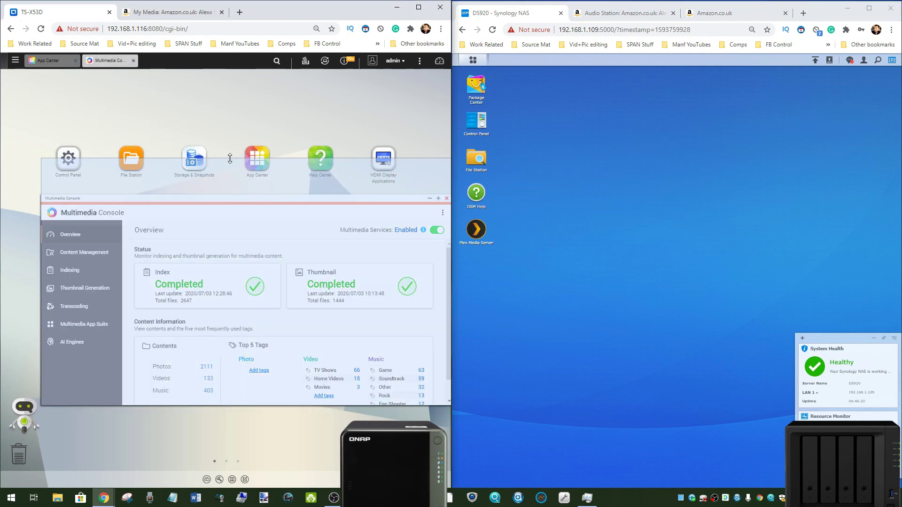
{"action": "left_click_drag", "start_coordinate": [231, 195], "coordinate": [235, 157]}
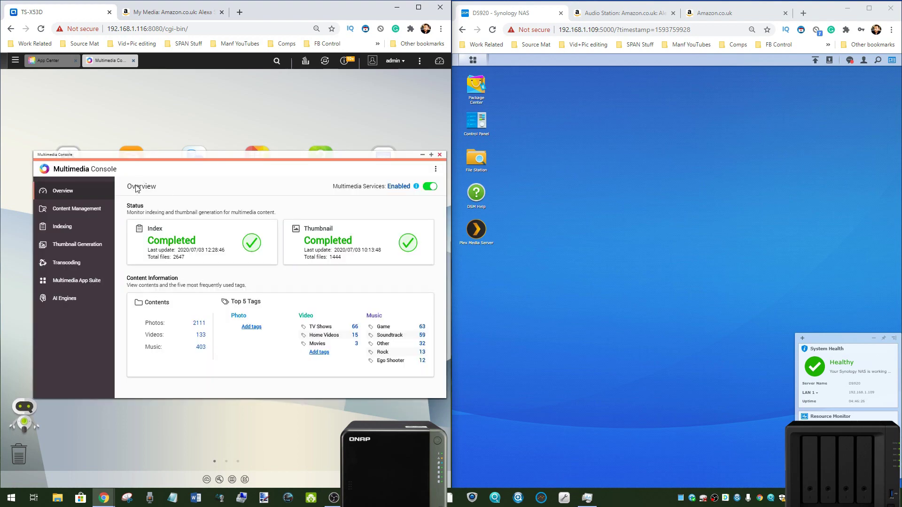
{"action": "left_click", "coordinate": [77, 210]}
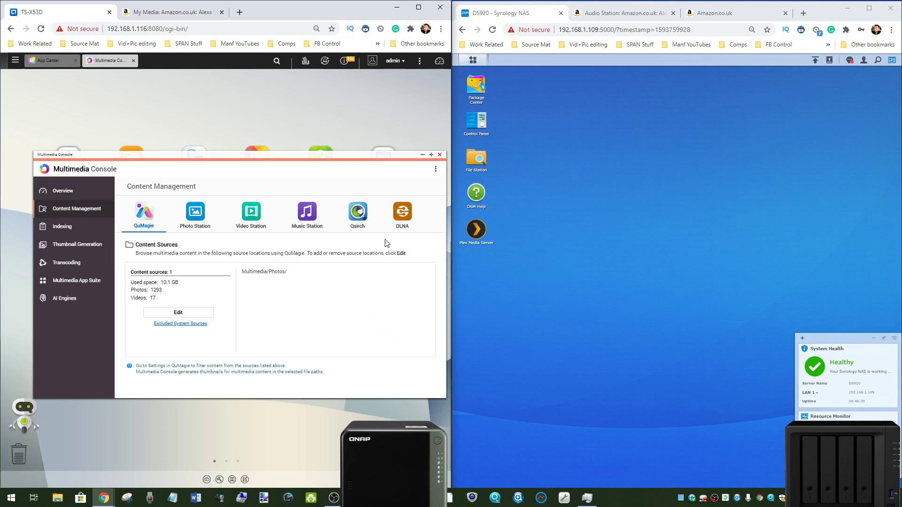
{"action": "left_click", "coordinate": [402, 211]}
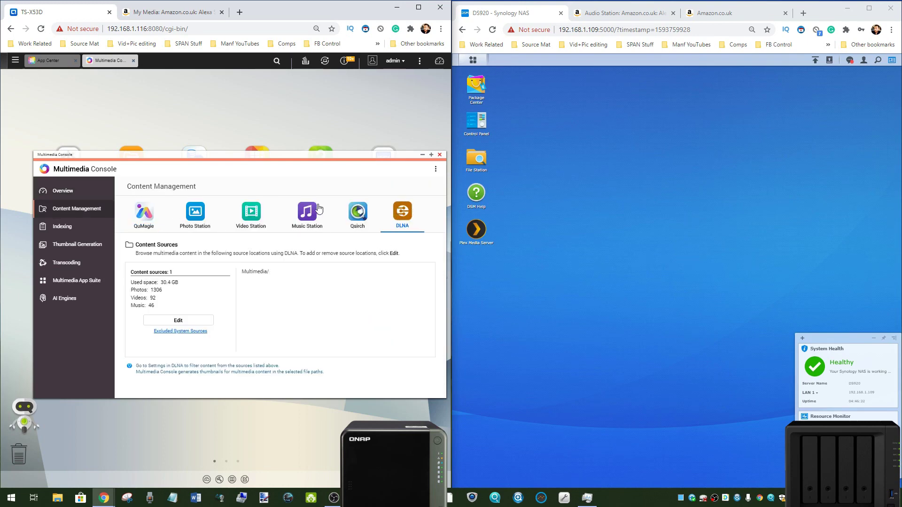
Compare Music Station's Multimedia/Music/ source with DLNA's Multimedia/ source, cancelling the editor unchanged.
{"action": "left_click", "coordinate": [305, 214]}
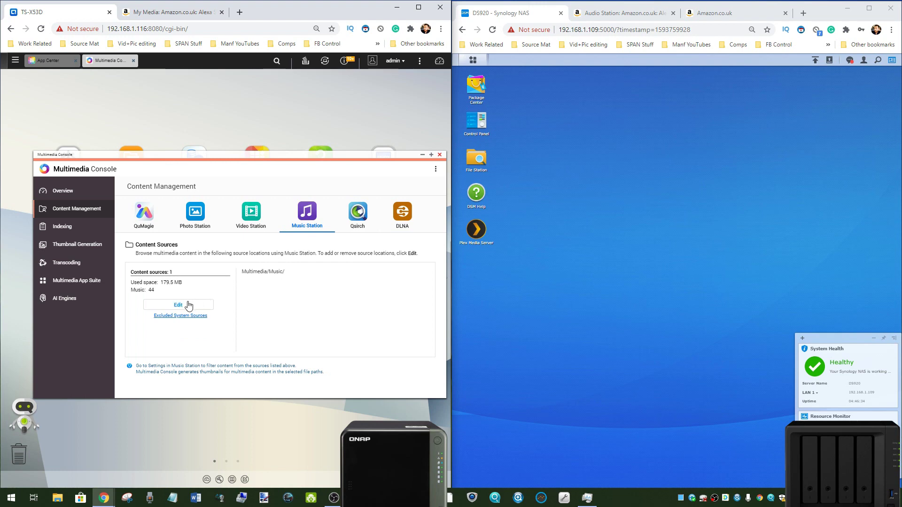
{"action": "left_click_drag", "start_coordinate": [242, 272], "coordinate": [288, 272]}
{"action": "left_click", "coordinate": [178, 305]}
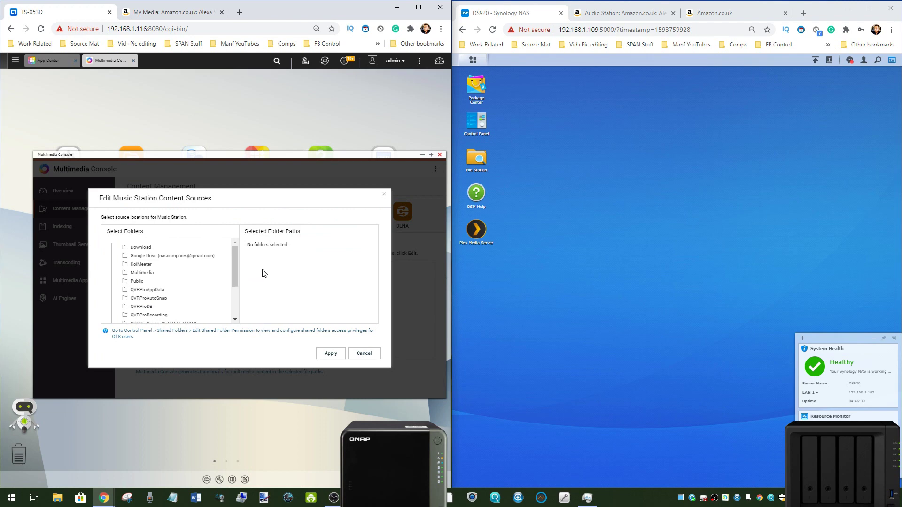
{"action": "left_click", "coordinate": [367, 354]}
{"action": "left_click", "coordinate": [402, 217]}
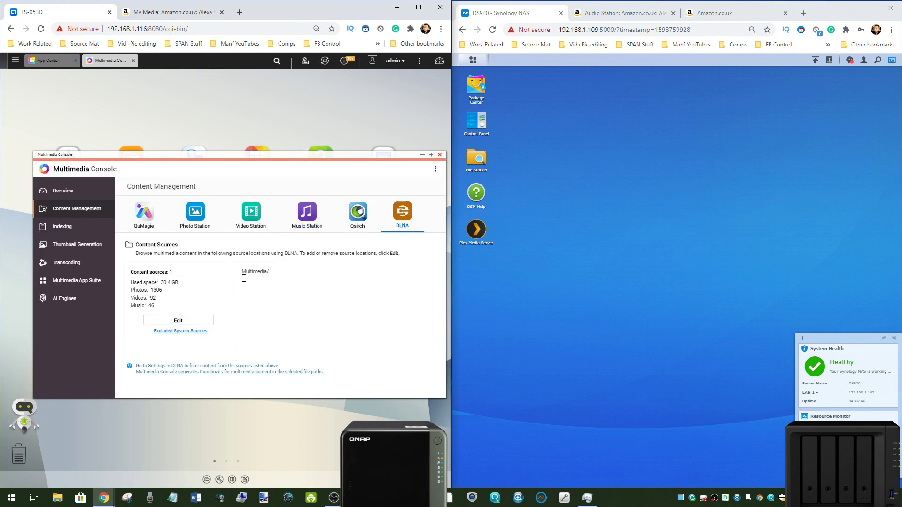
{"action": "left_click_drag", "start_coordinate": [271, 272], "coordinate": [247, 271]}
Scroll through App Center's Entertainment apps, from Music Station and MinimServer to TwonkyServer.
{"action": "left_click", "coordinate": [49, 61]}
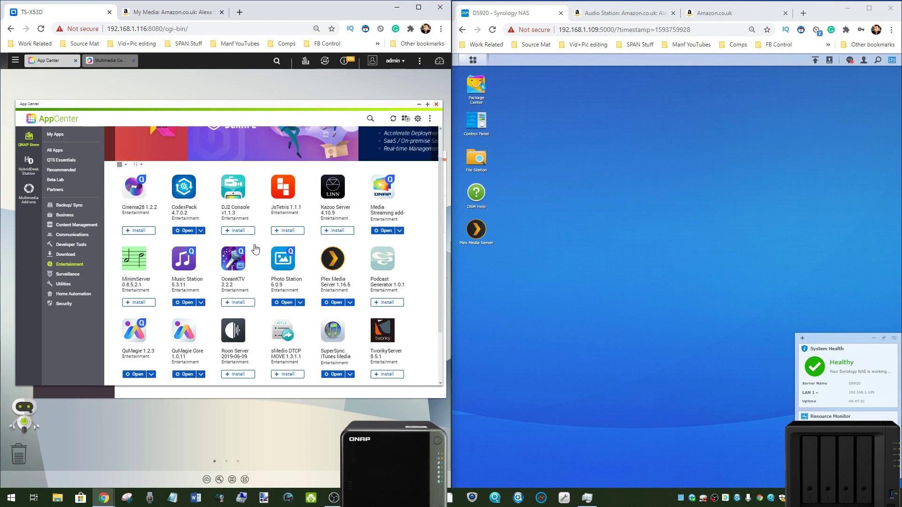
{"action": "scroll", "coordinate": [255, 249], "scroll_direction": "down", "scroll_amount": 2}
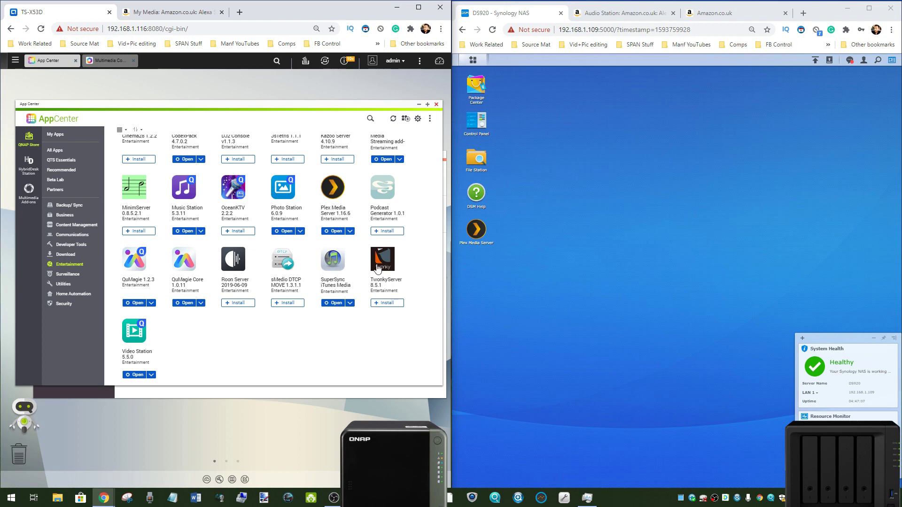
{"action": "scroll", "coordinate": [377, 270], "scroll_direction": "up", "scroll_amount": 1}
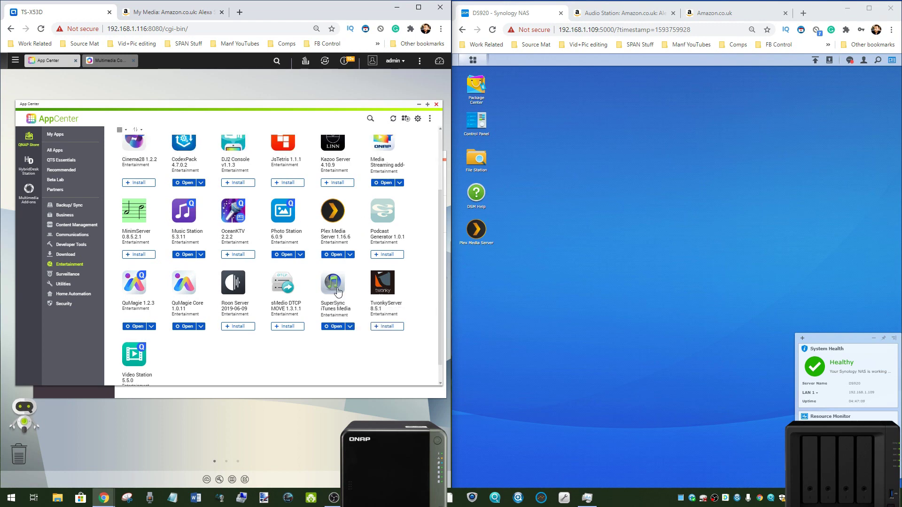
{"action": "scroll", "coordinate": [323, 280], "scroll_direction": "up", "scroll_amount": 2}
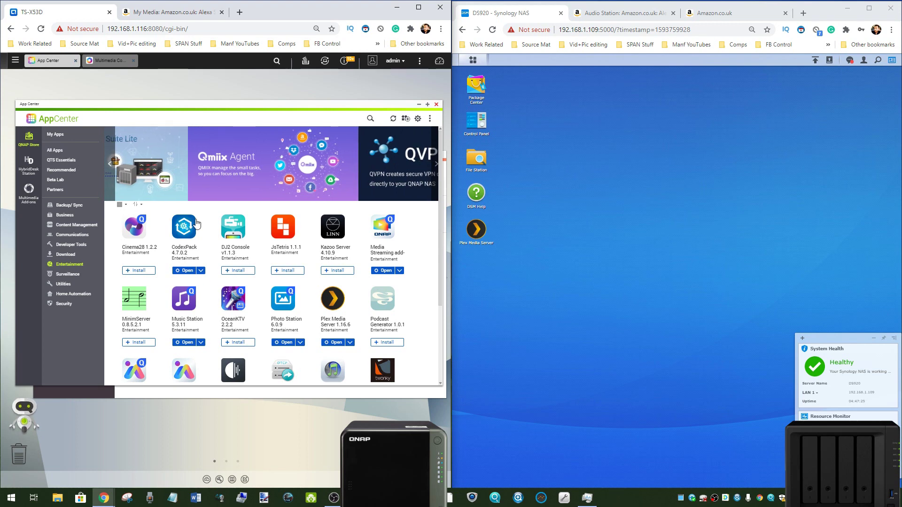
{"action": "scroll", "coordinate": [174, 265], "scroll_direction": "down", "scroll_amount": 1}
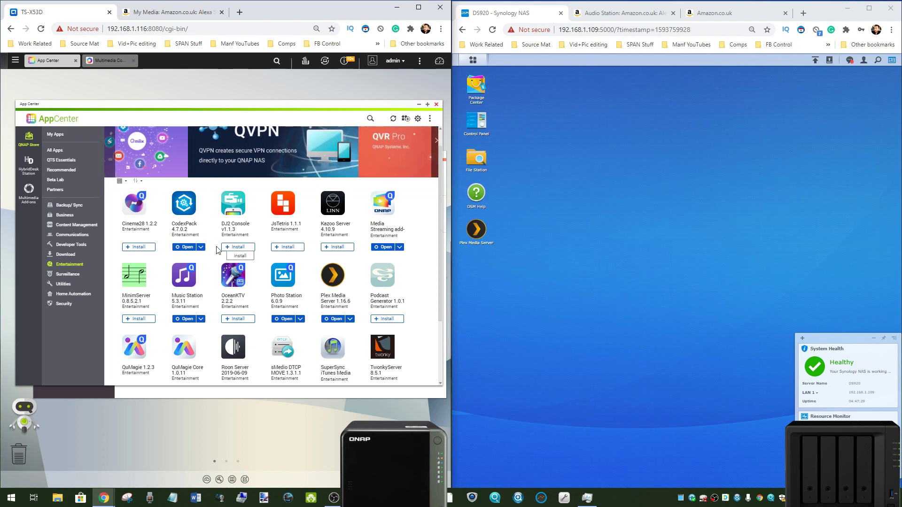
{"action": "scroll", "coordinate": [313, 213], "scroll_direction": "down", "scroll_amount": 1}
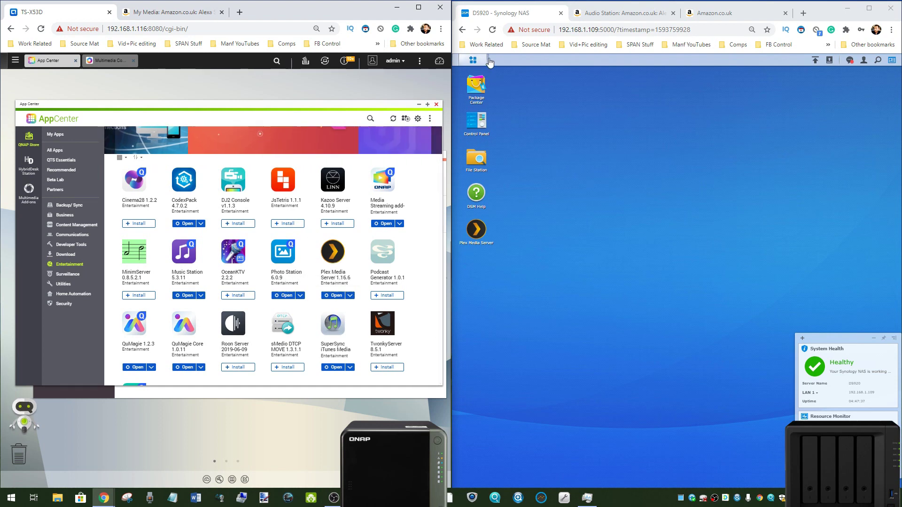
{"action": "left_click", "coordinate": [474, 71]}
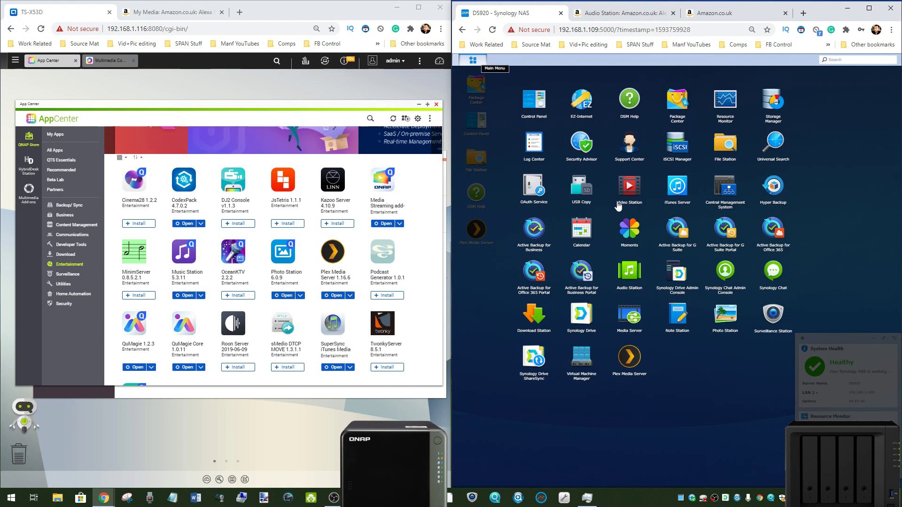
{"action": "left_click", "coordinate": [676, 192]}
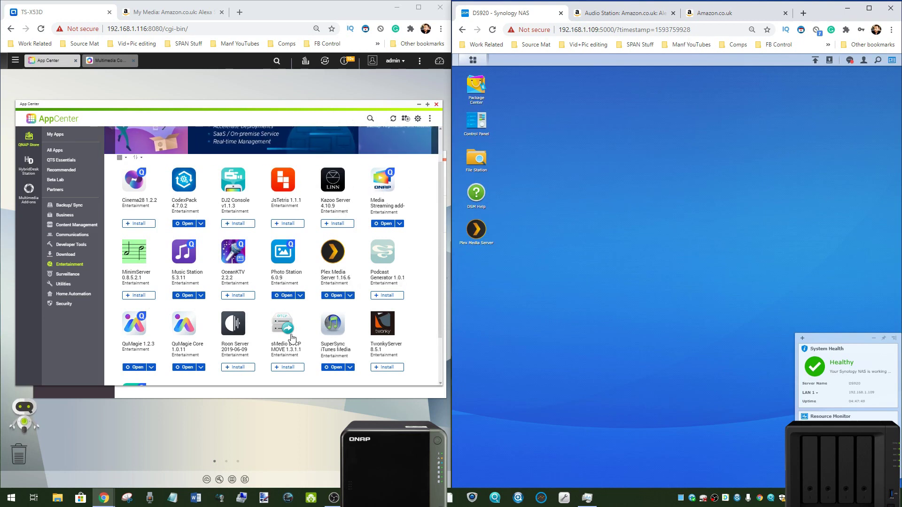
{"action": "scroll", "coordinate": [389, 335], "scroll_direction": "down", "scroll_amount": 2}
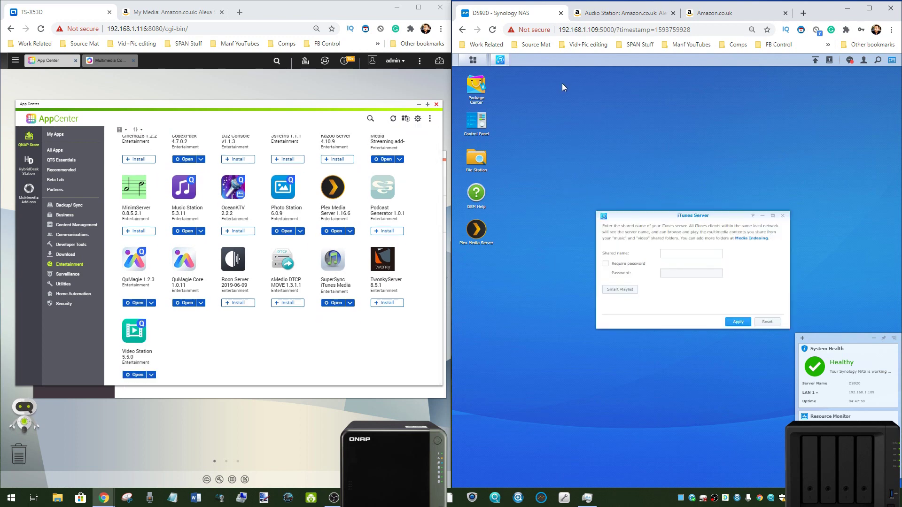
{"action": "left_click", "coordinate": [784, 216]}
{"action": "left_click", "coordinate": [783, 217]}
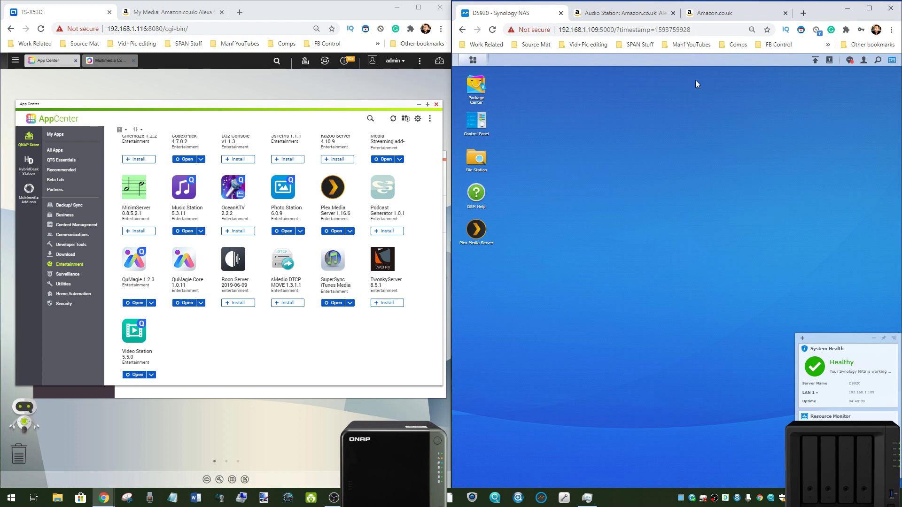
{"action": "left_click", "coordinate": [597, 14]}
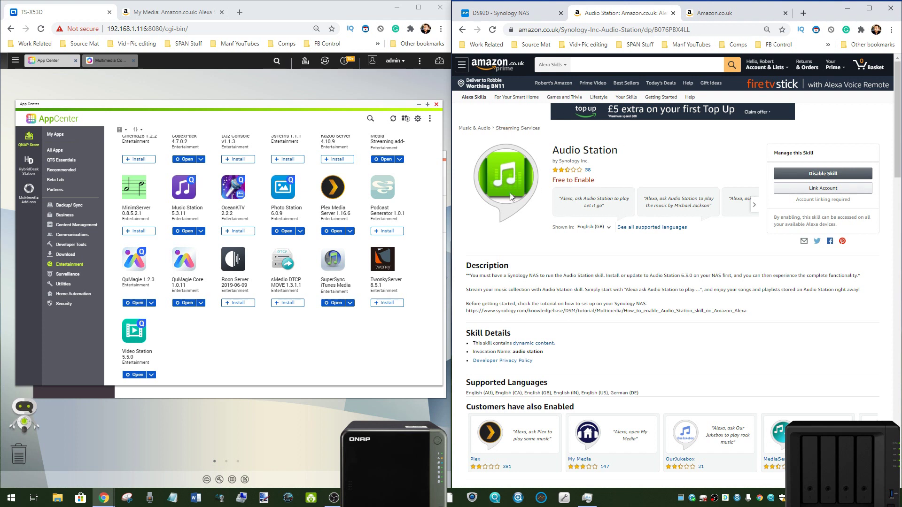
{"action": "left_click", "coordinate": [718, 15]}
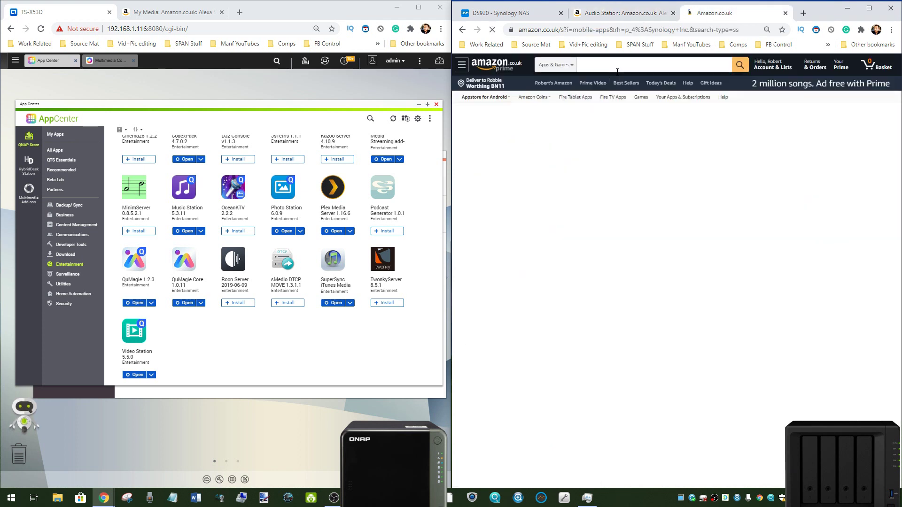
{"action": "left_click", "coordinate": [633, 18]}
{"action": "left_click", "coordinate": [706, 13]}
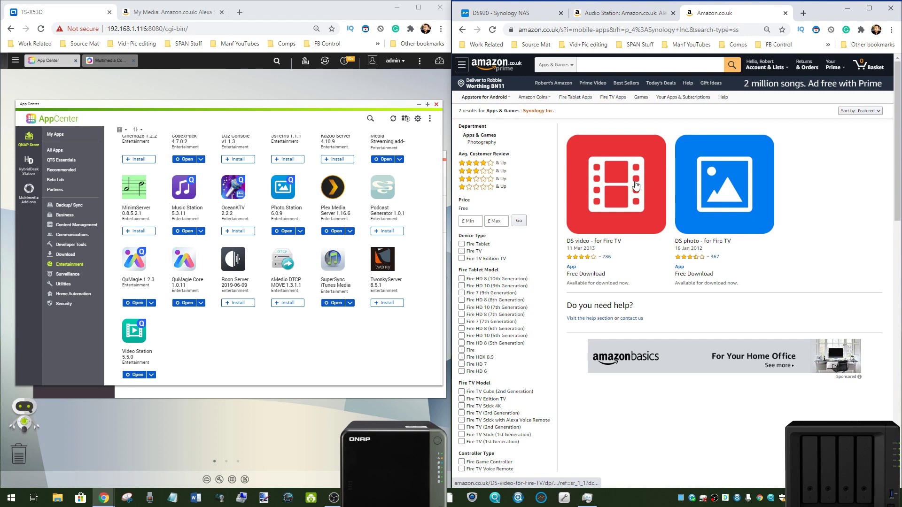
{"action": "left_click", "coordinate": [634, 18]}
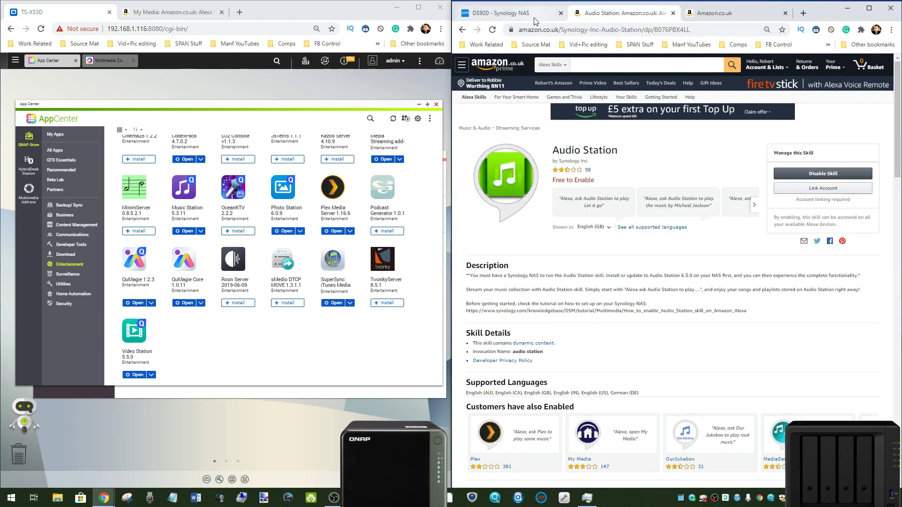
{"action": "left_click", "coordinate": [511, 13]}
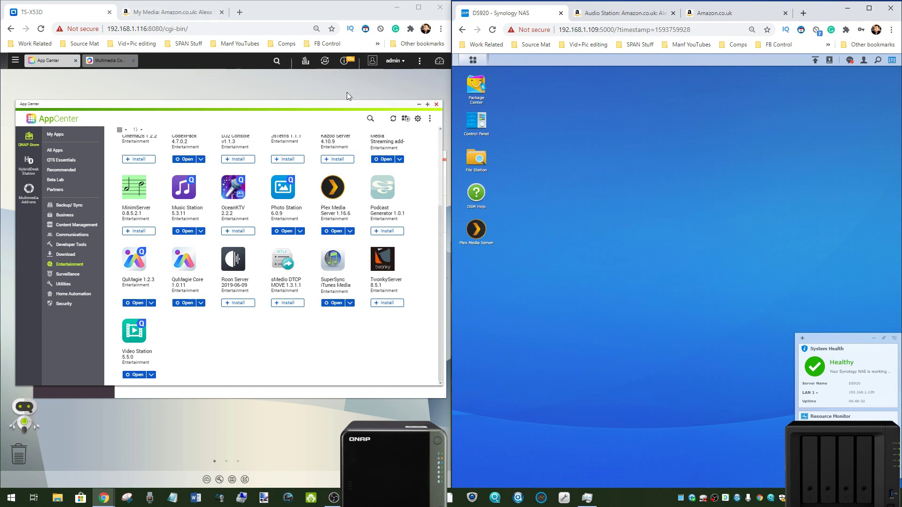
Minimize App Center, close Multimedia Console, and look over Amazon's My Media Alexa skill page.
{"action": "left_click", "coordinate": [419, 104]}
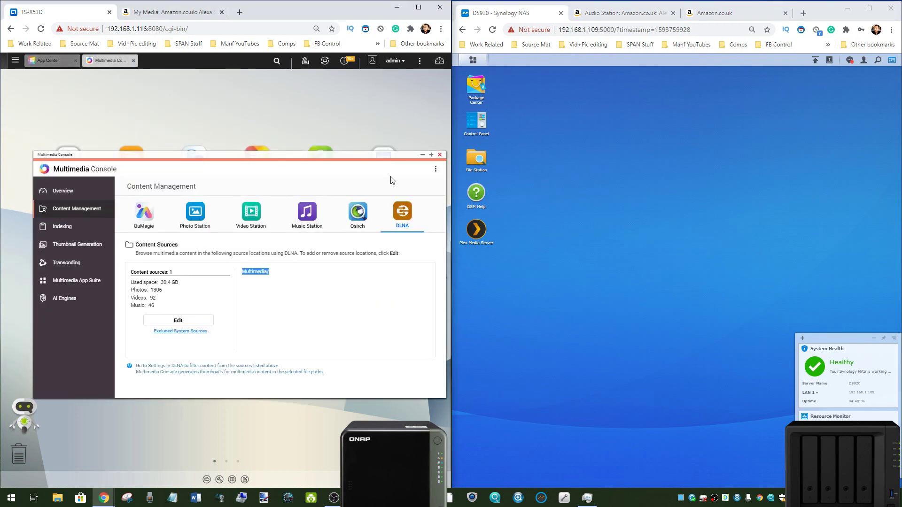
{"action": "left_click", "coordinate": [439, 155]}
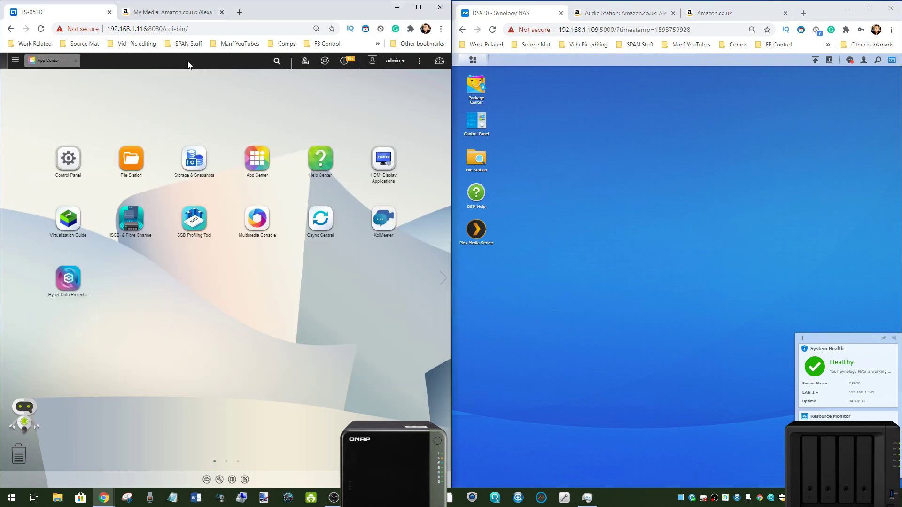
{"action": "left_click", "coordinate": [164, 14]}
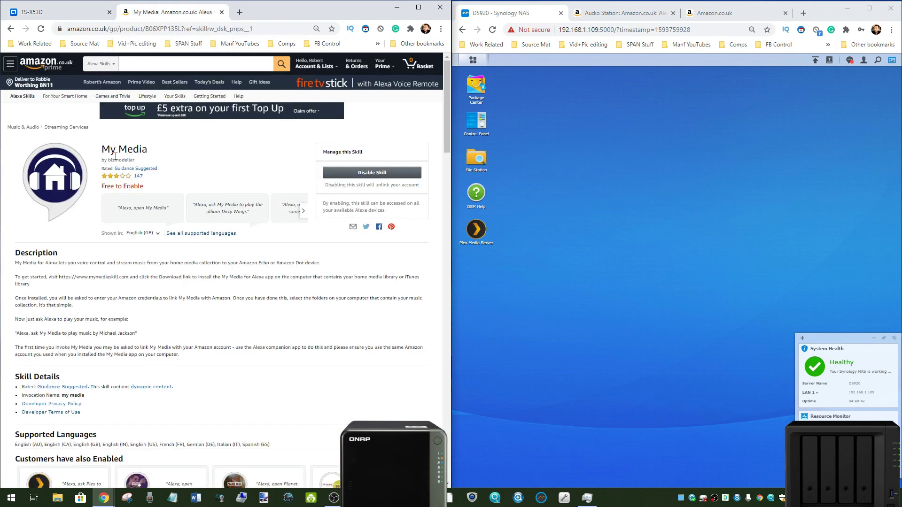
{"action": "left_click_drag", "start_coordinate": [103, 149], "coordinate": [147, 150]}
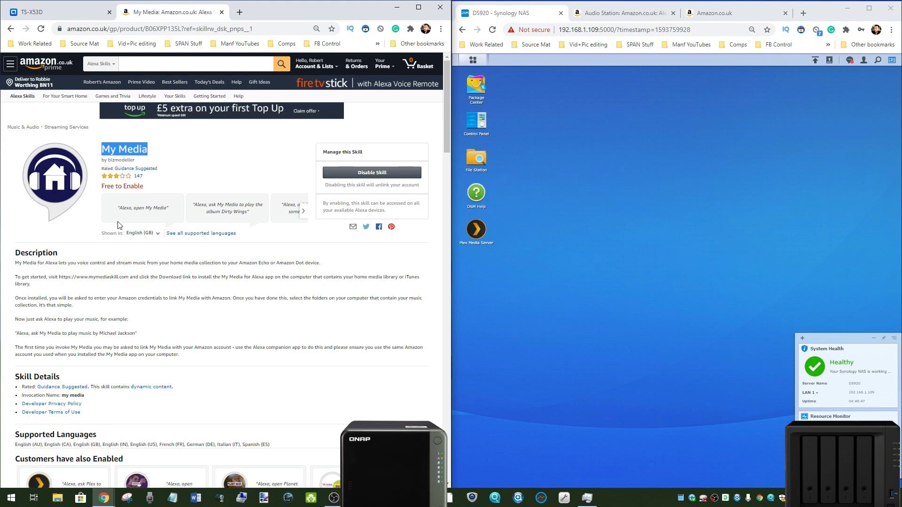
{"action": "scroll", "coordinate": [72, 270], "scroll_direction": "down", "scroll_amount": 5}
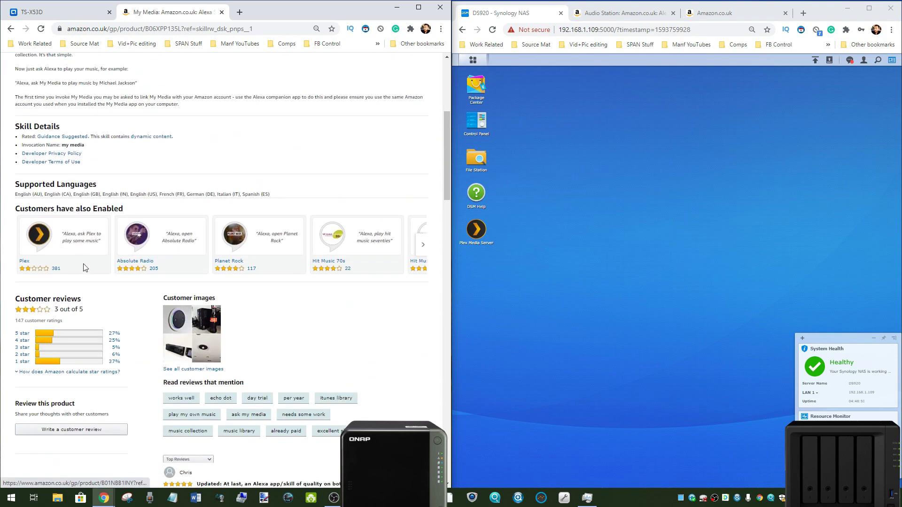
{"action": "scroll", "coordinate": [155, 302], "scroll_direction": "up", "scroll_amount": 5}
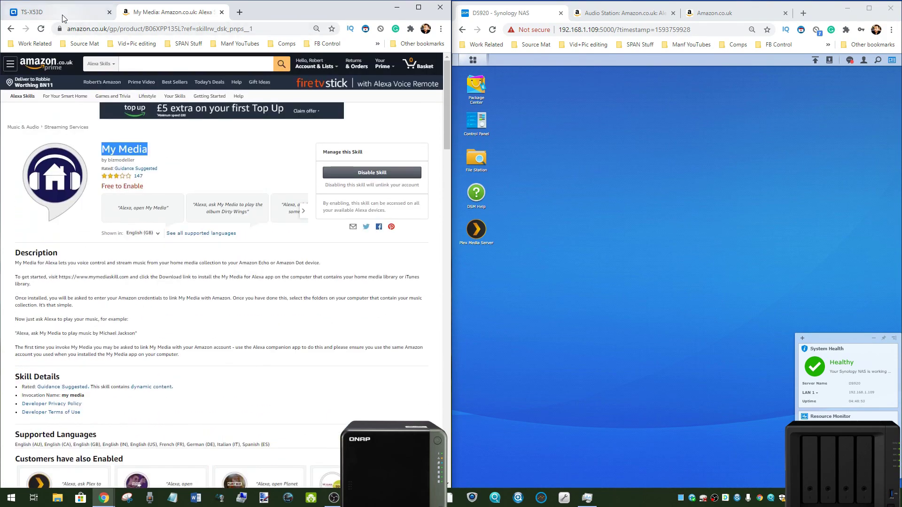
{"action": "left_click", "coordinate": [64, 17]}
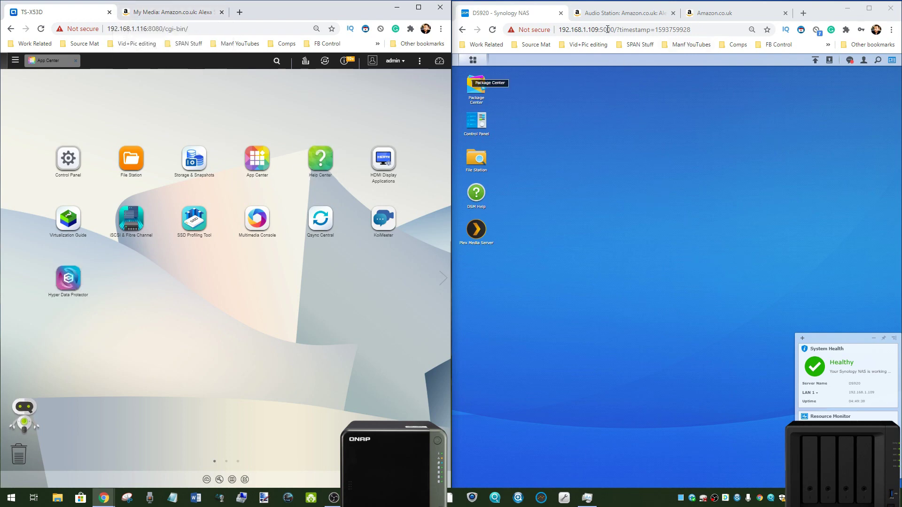
Glance at the Audio Station skill and Amazon search results, then return to the DS920 desktop.
{"action": "left_click", "coordinate": [616, 13]}
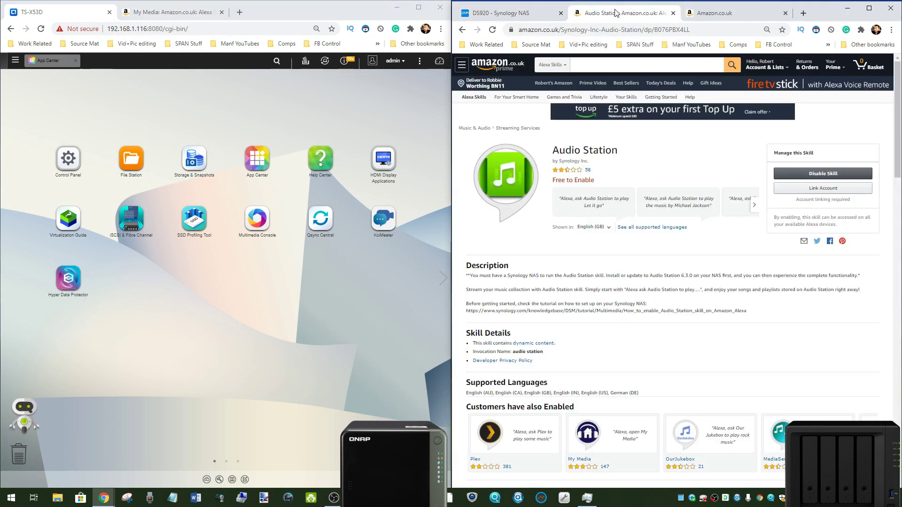
{"action": "left_click", "coordinate": [737, 13]}
{"action": "left_click", "coordinate": [502, 13]}
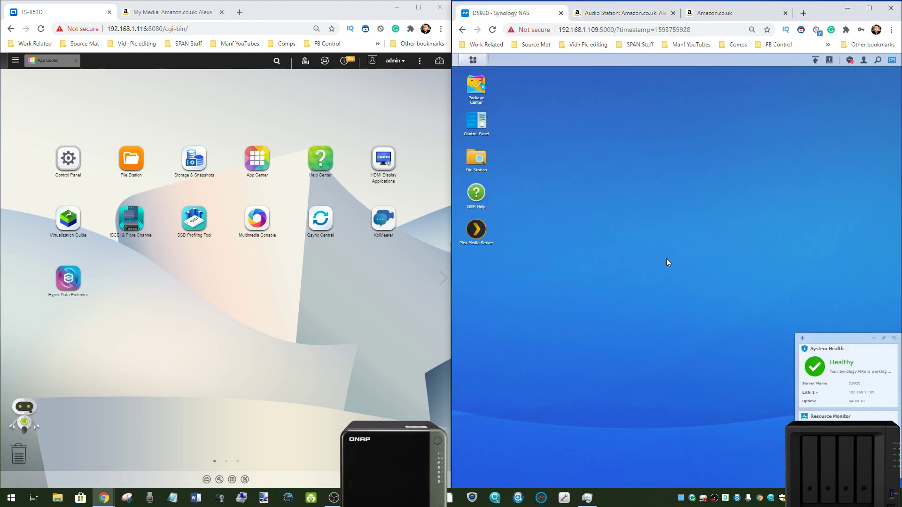